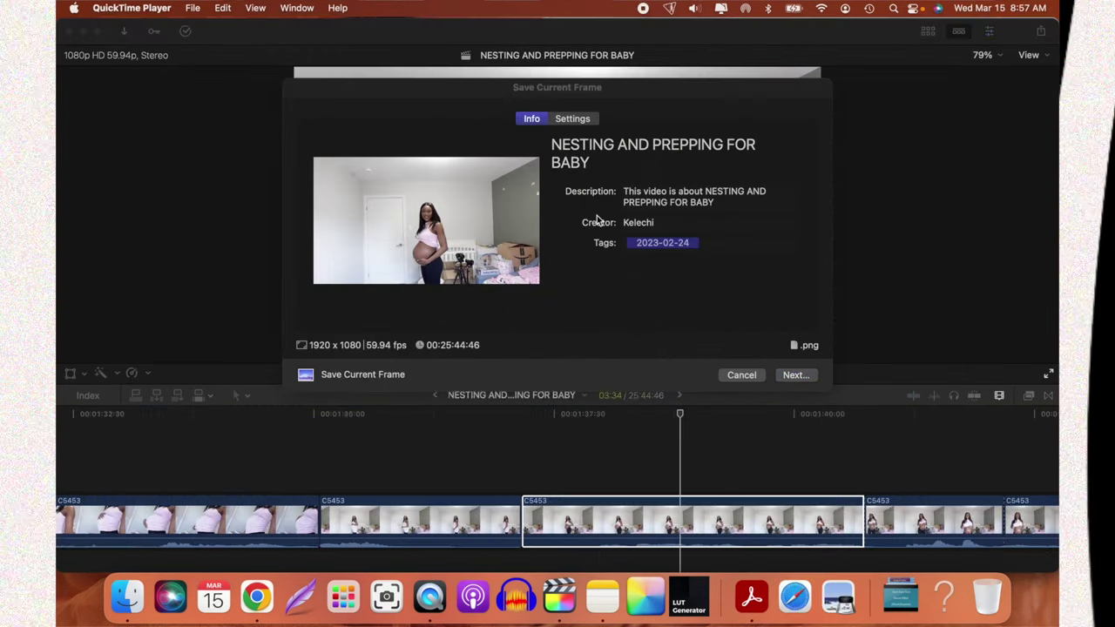
# Set the still's export format to PNG Image after trying JPEG and Photoshop File.
pyautogui.click(592, 121)
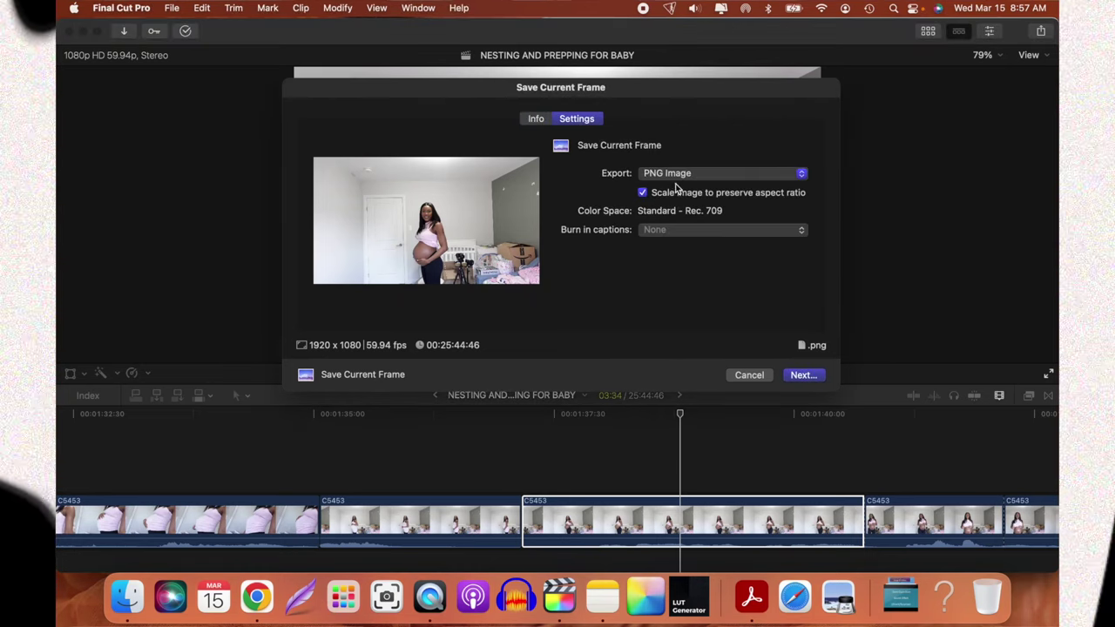
pyautogui.click(672, 179)
pyautogui.click(672, 129)
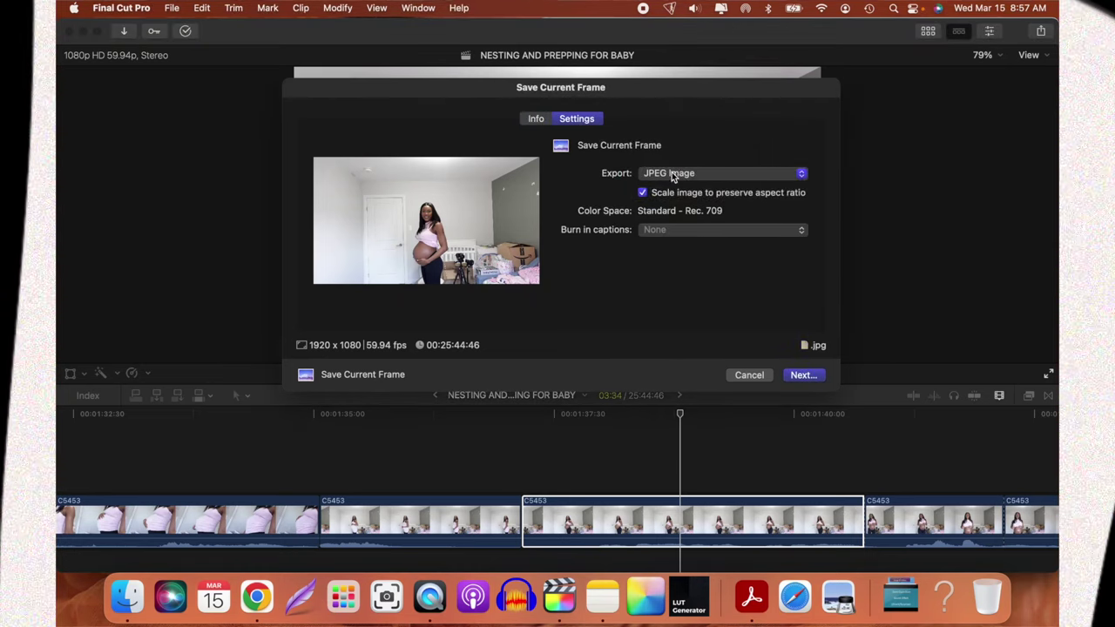
pyautogui.click(672, 177)
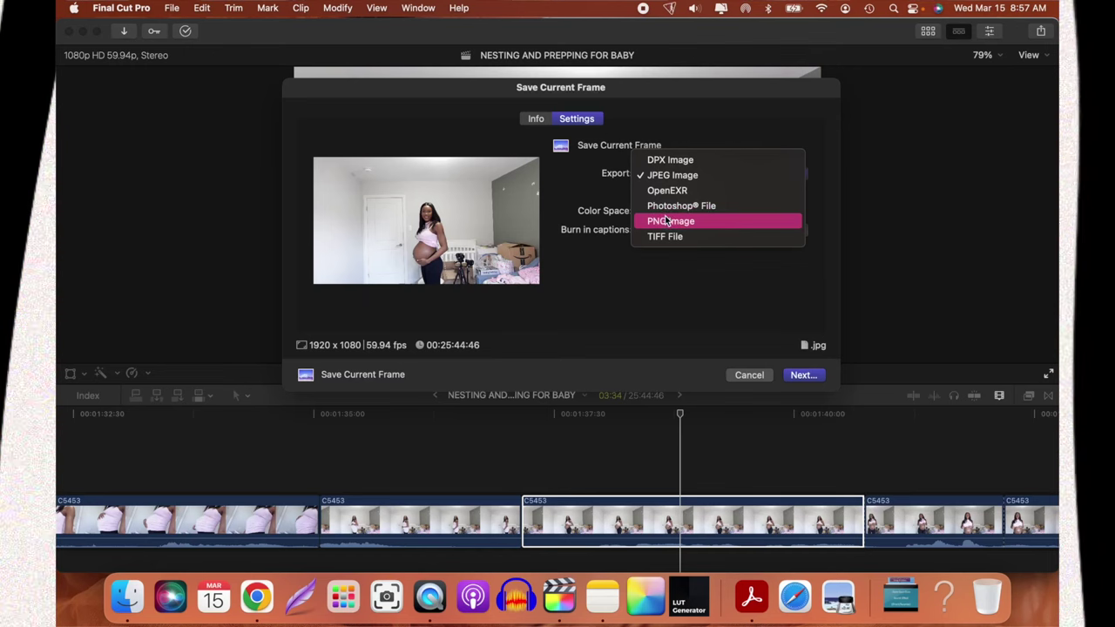
pyautogui.click(669, 209)
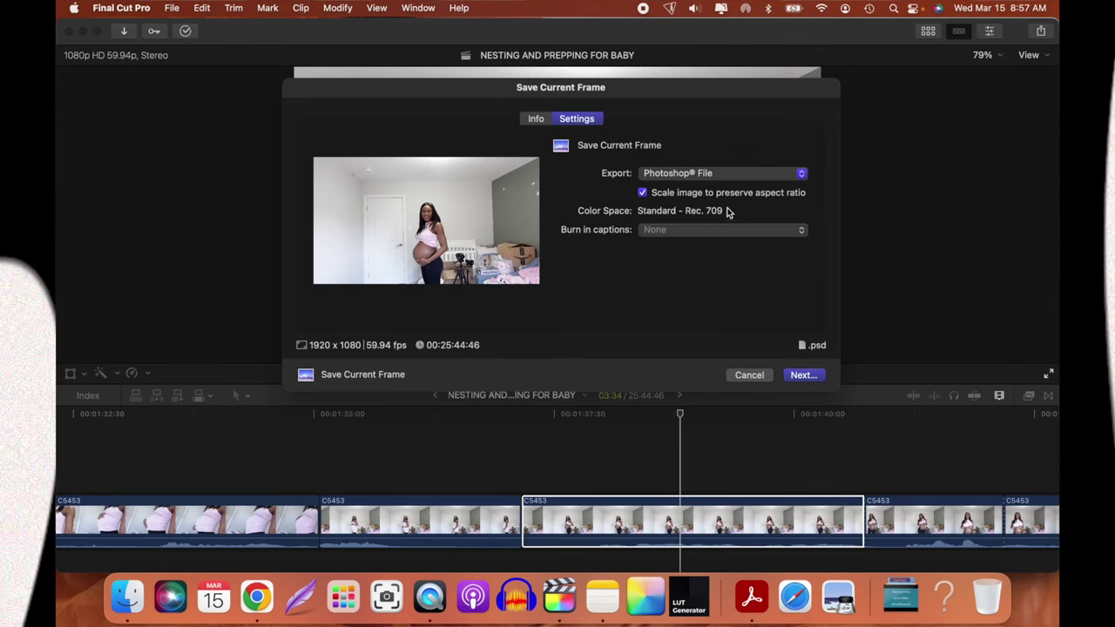
pyautogui.click(731, 173)
pyautogui.click(687, 192)
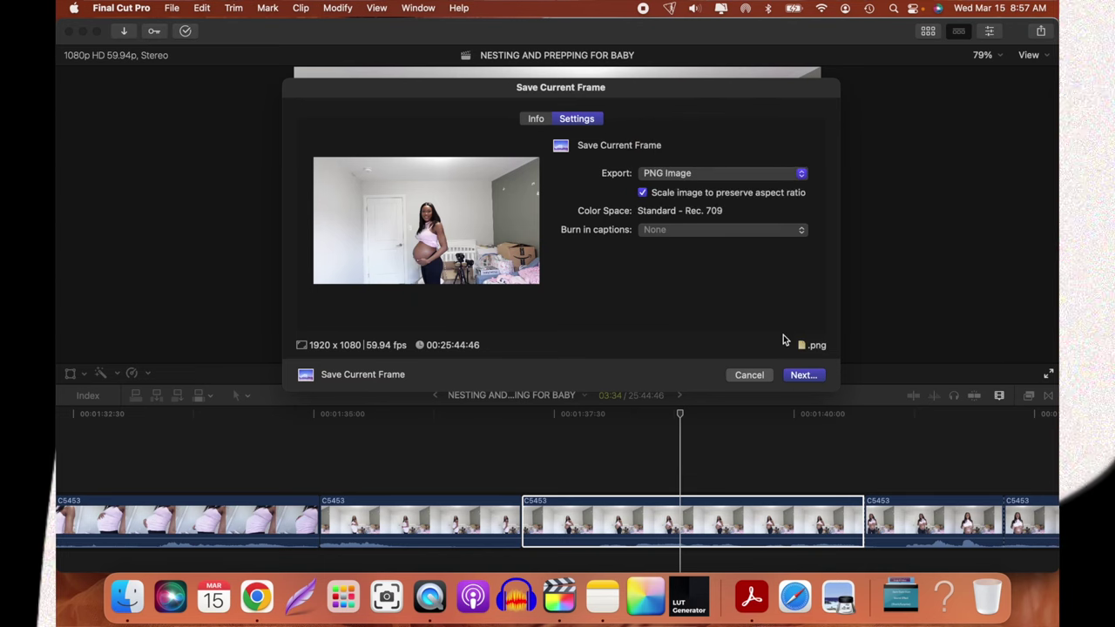
pyautogui.click(801, 376)
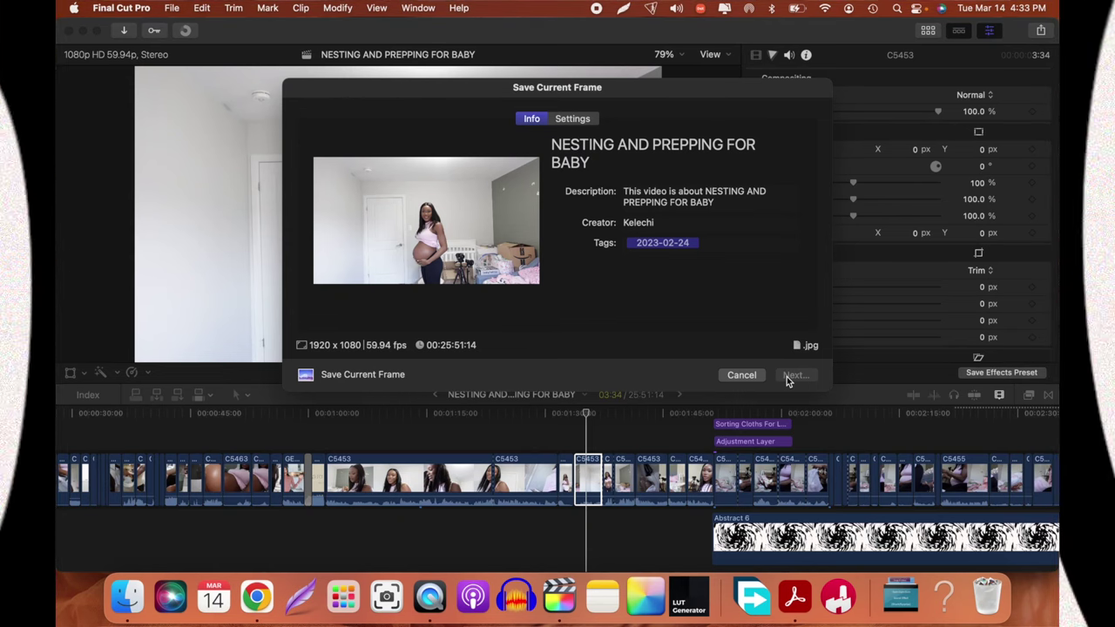
# Keep the name NESTING AND PREPPING FOR BABY and save the PNG still to samsung T7.
pyautogui.click(786, 376)
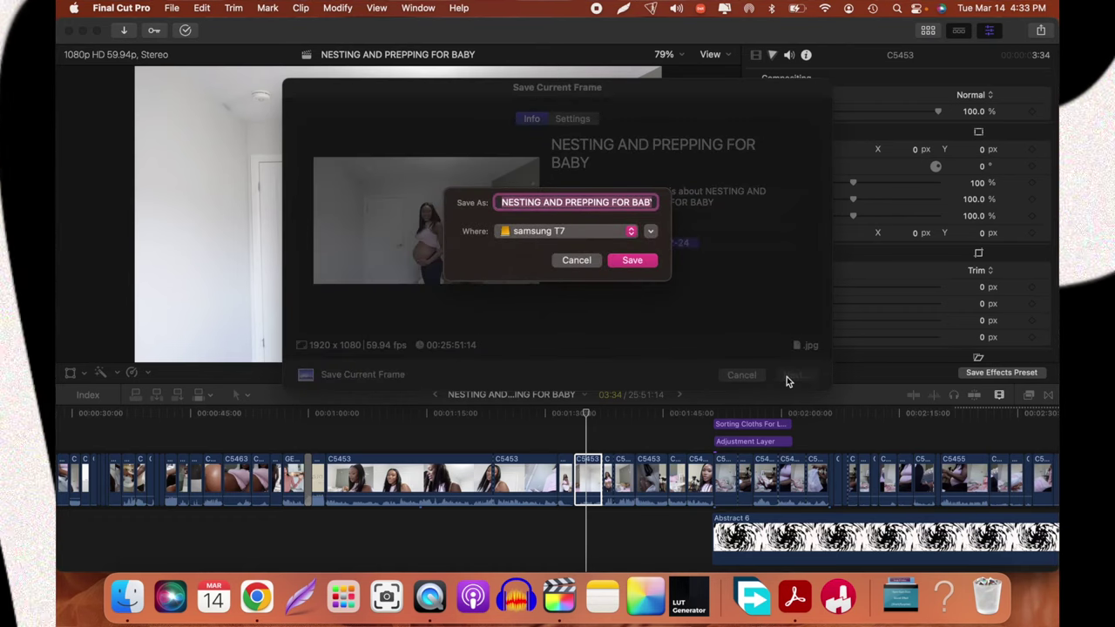
pyautogui.press('Right')
pyautogui.press('Return')
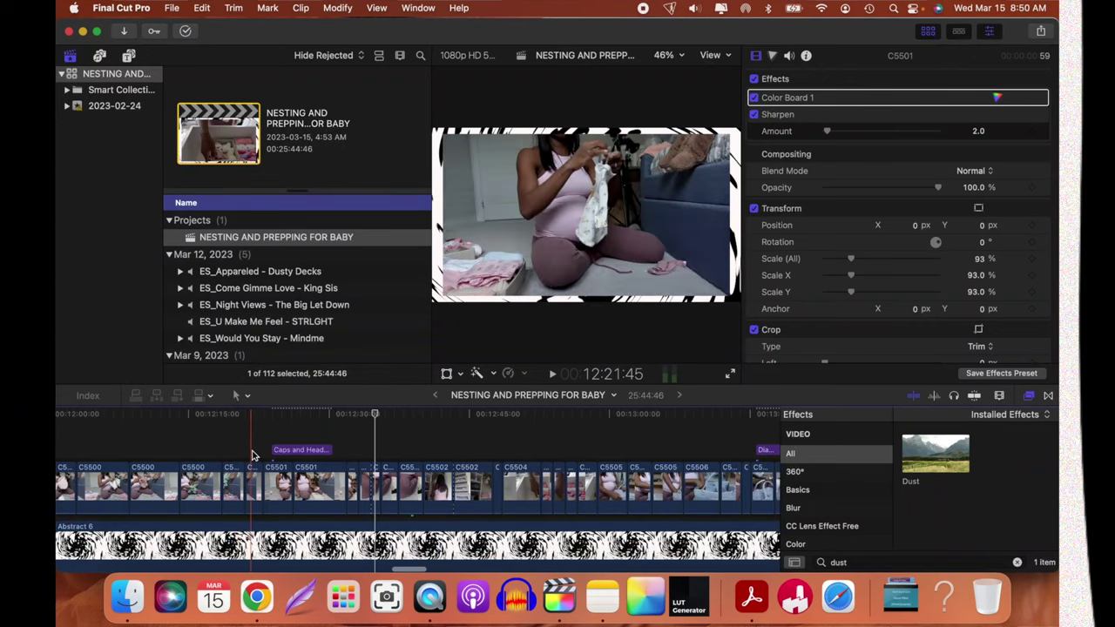
# Close the Effects browser and reset clip C5494's scale to 100%.
pyautogui.hscroll(-10, 251, 454)
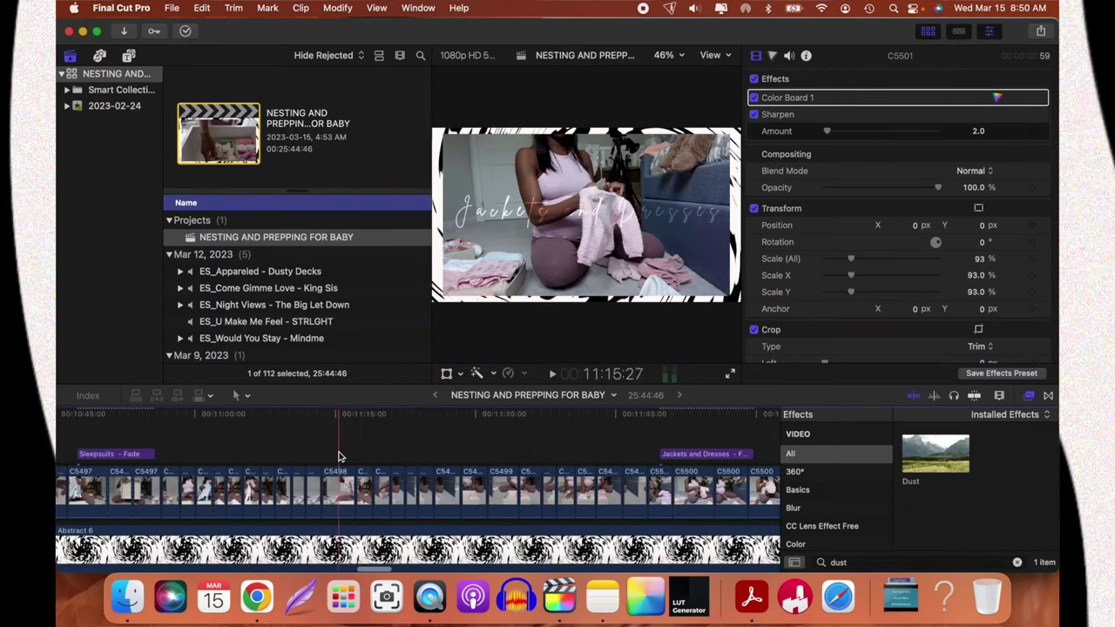
pyautogui.click(1028, 395)
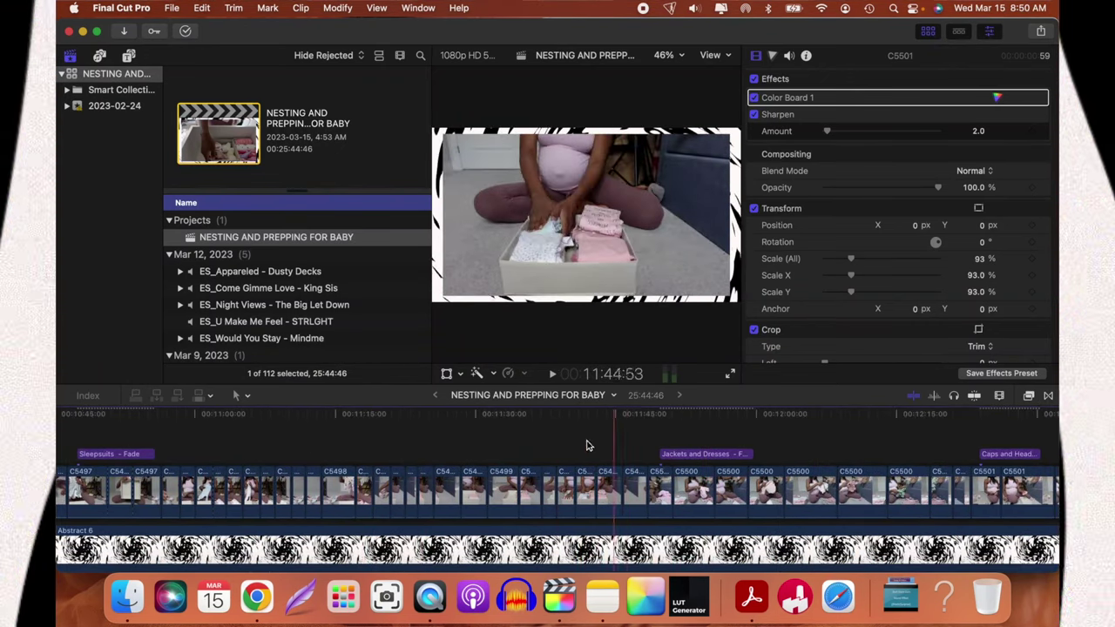
pyautogui.hscroll(-10, 609, 453)
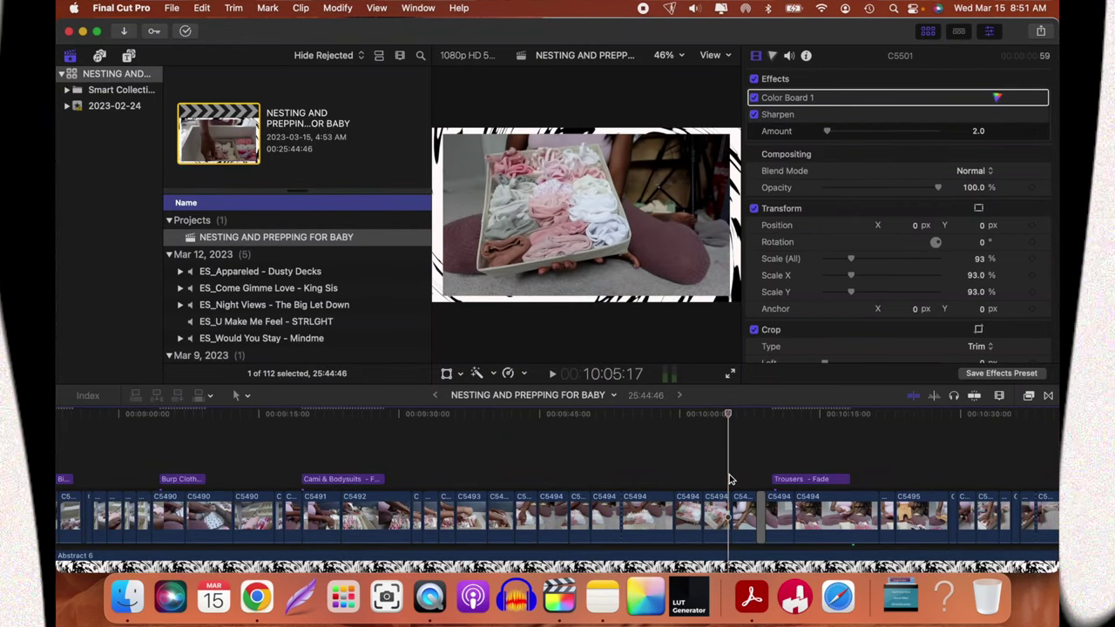
pyautogui.click(719, 514)
pyautogui.click(1044, 261)
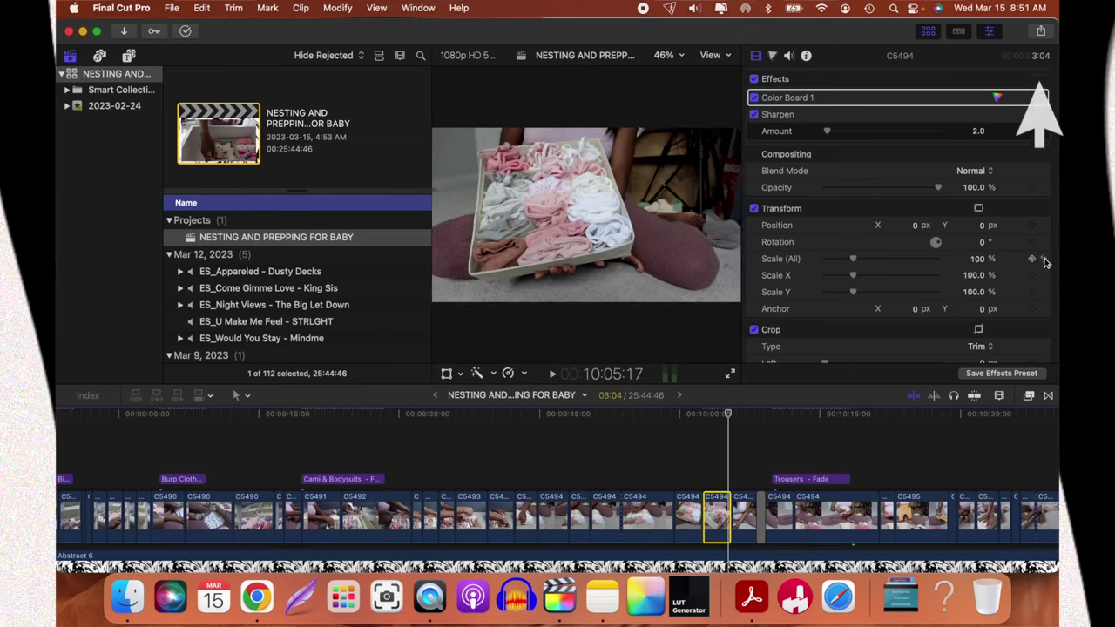
# Export the box-of-folded-clothes frame with Share > Save Current Frame.
pyautogui.click(1043, 32)
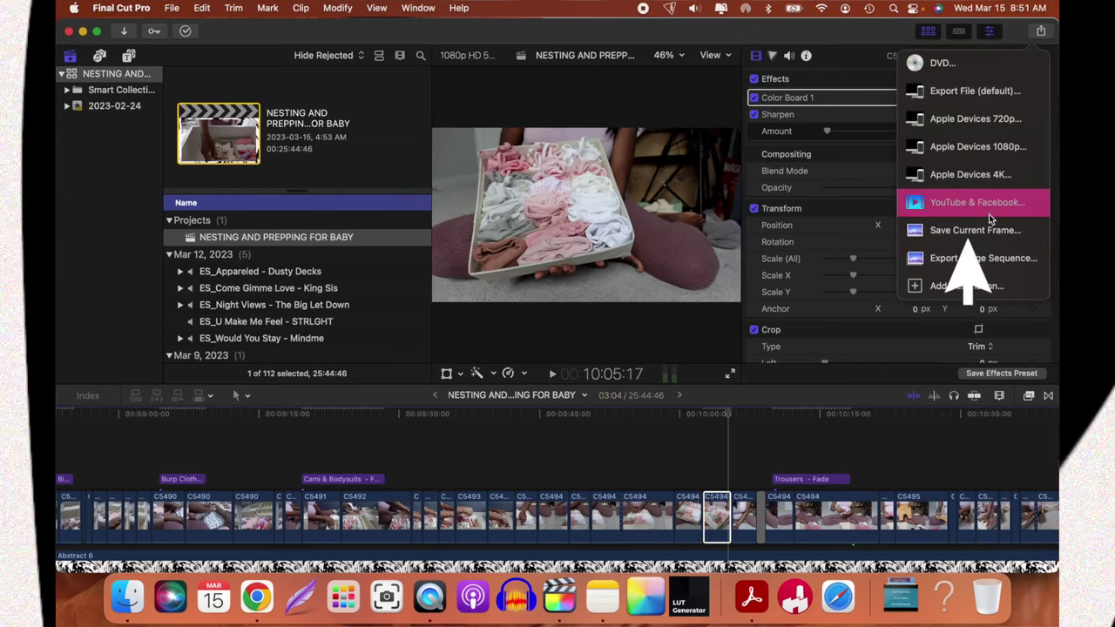
pyautogui.click(983, 231)
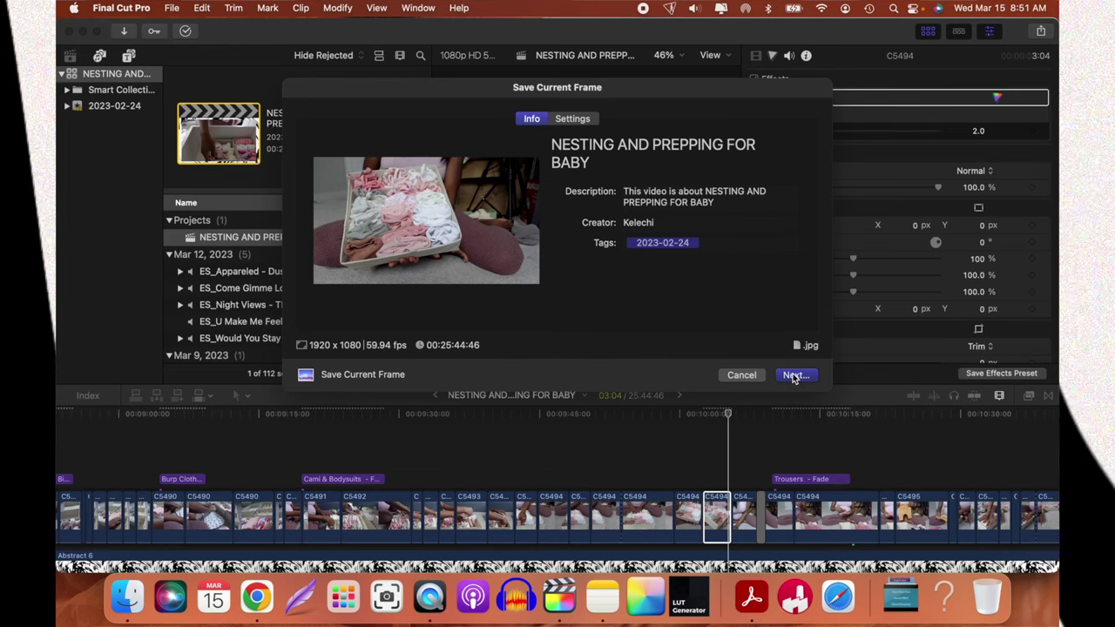
pyautogui.click(792, 375)
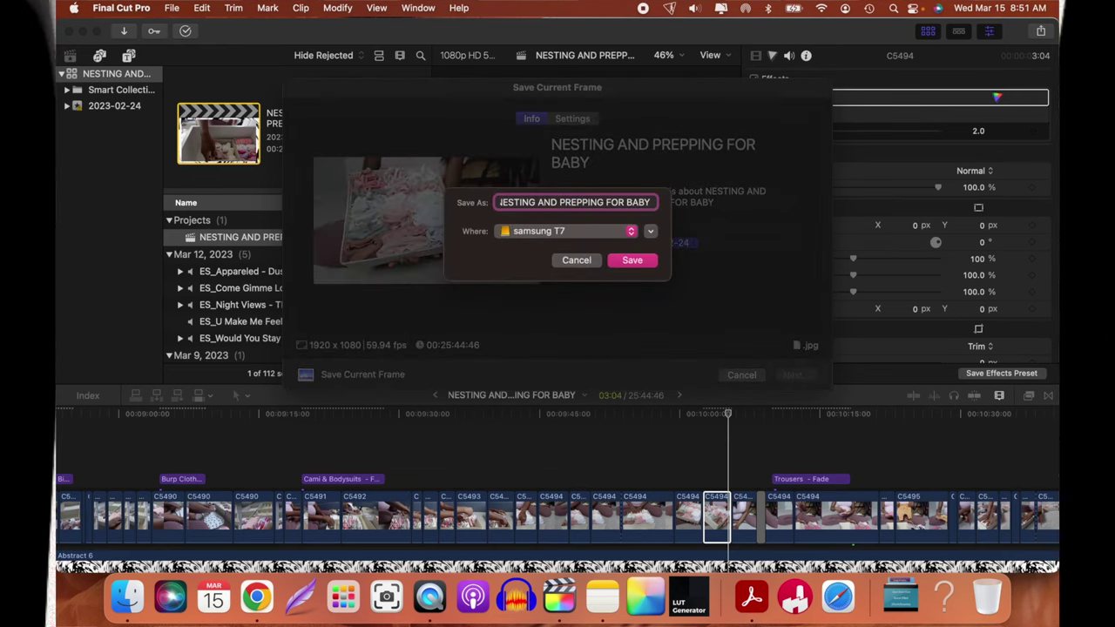
pyautogui.press('Return')
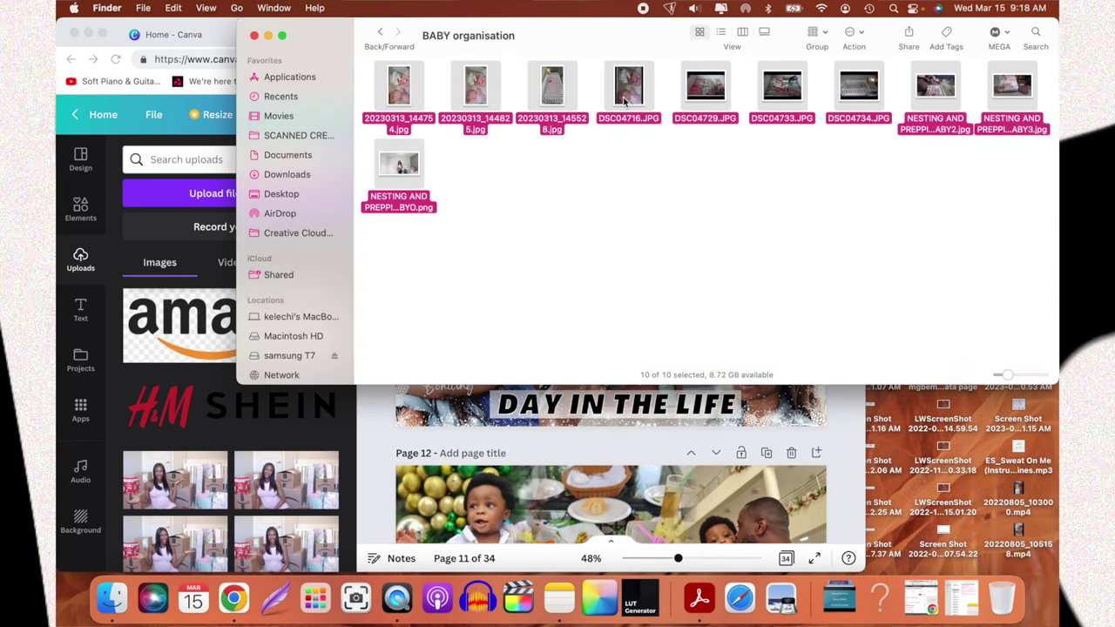
# Upload the exported baby-item stills to Canva's Uploads panel and go full screen.
pyautogui.moveTo(625, 101); pyautogui.dragTo(207, 299)
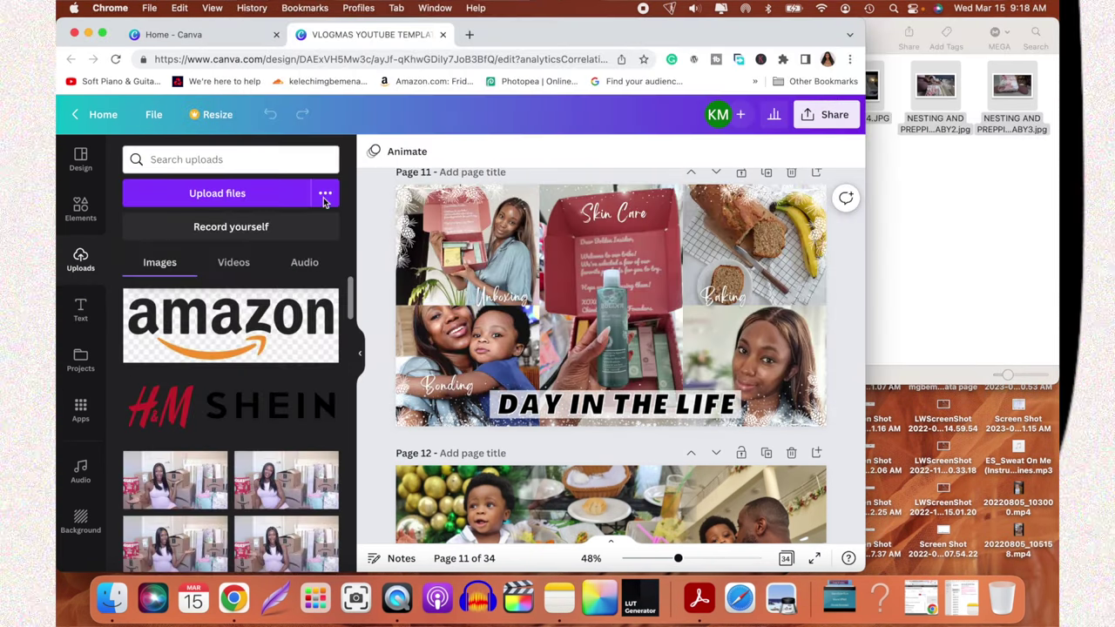
pyautogui.press('ctrl+super+f')
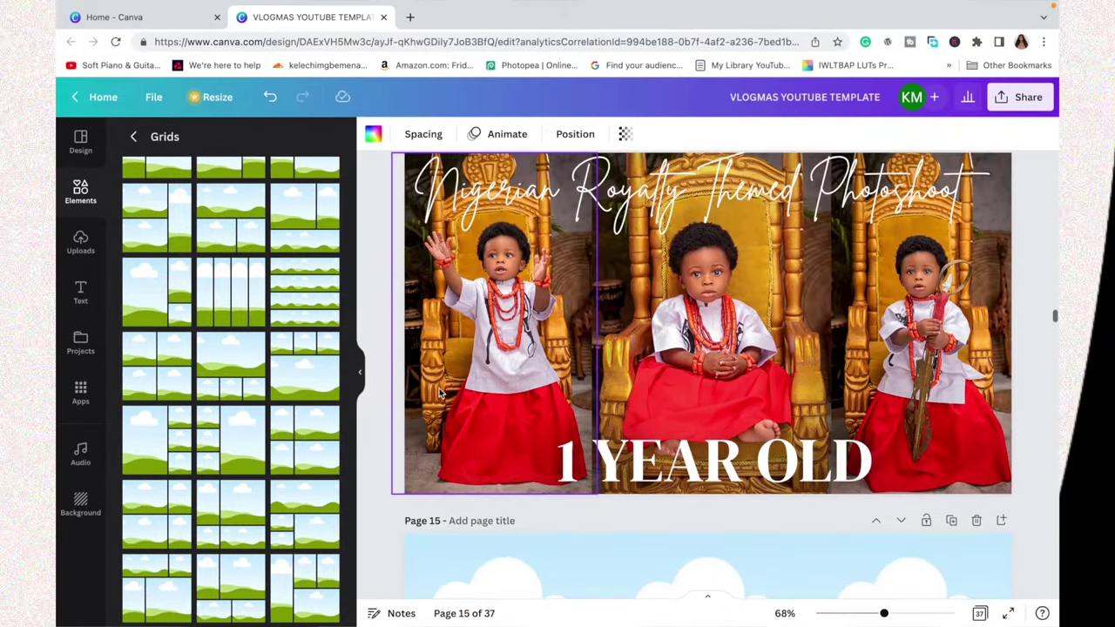
pyautogui.scroll(-5, 440, 393)
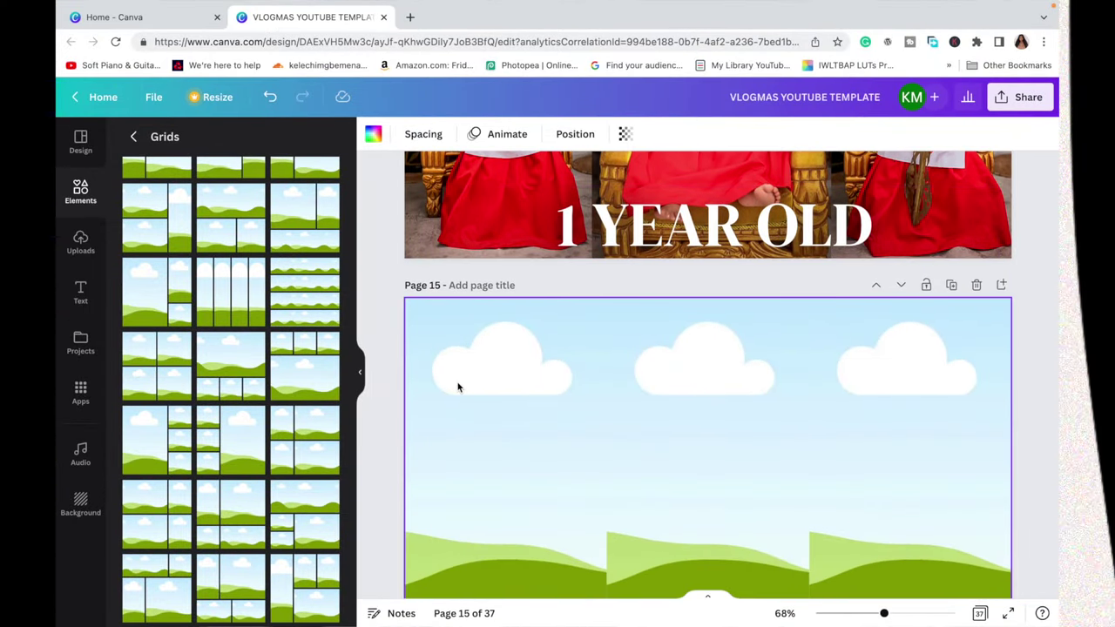
# Drop the baby-clothes box photo into page 15's grid and adjust its crop.
pyautogui.click(396, 379)
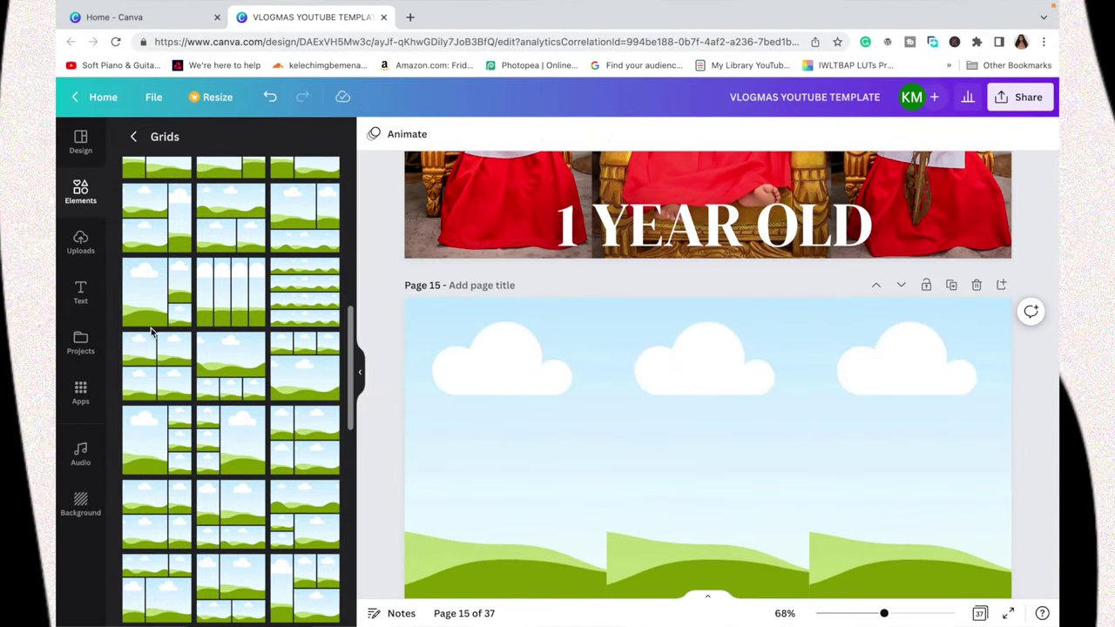
pyautogui.click(80, 243)
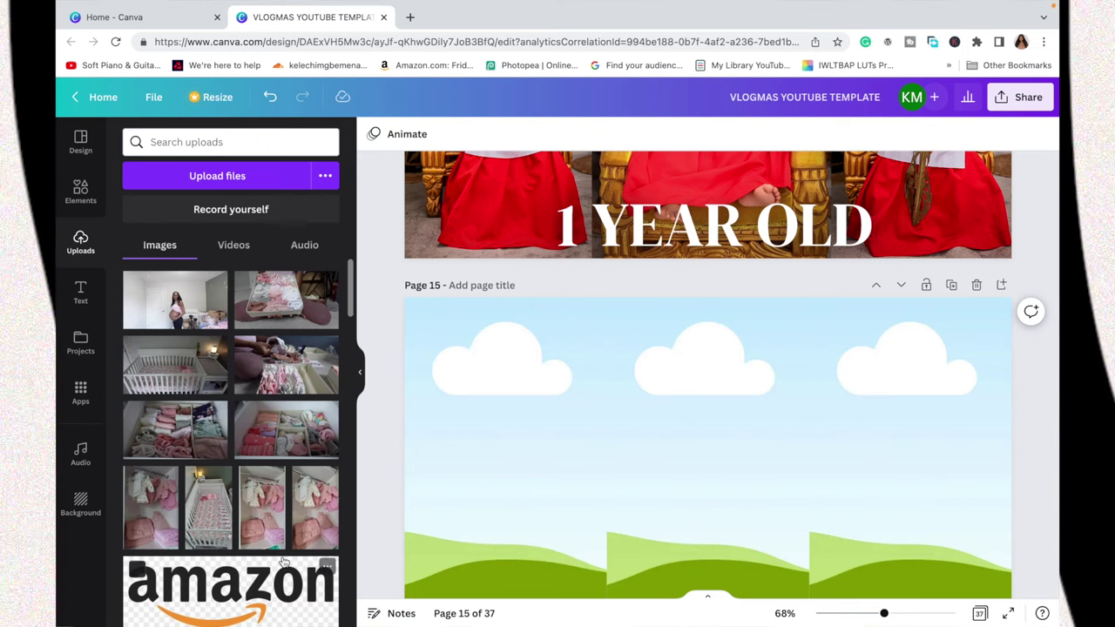
pyautogui.moveTo(310, 531); pyautogui.dragTo(734, 499)
pyautogui.scroll(-2, 480, 441)
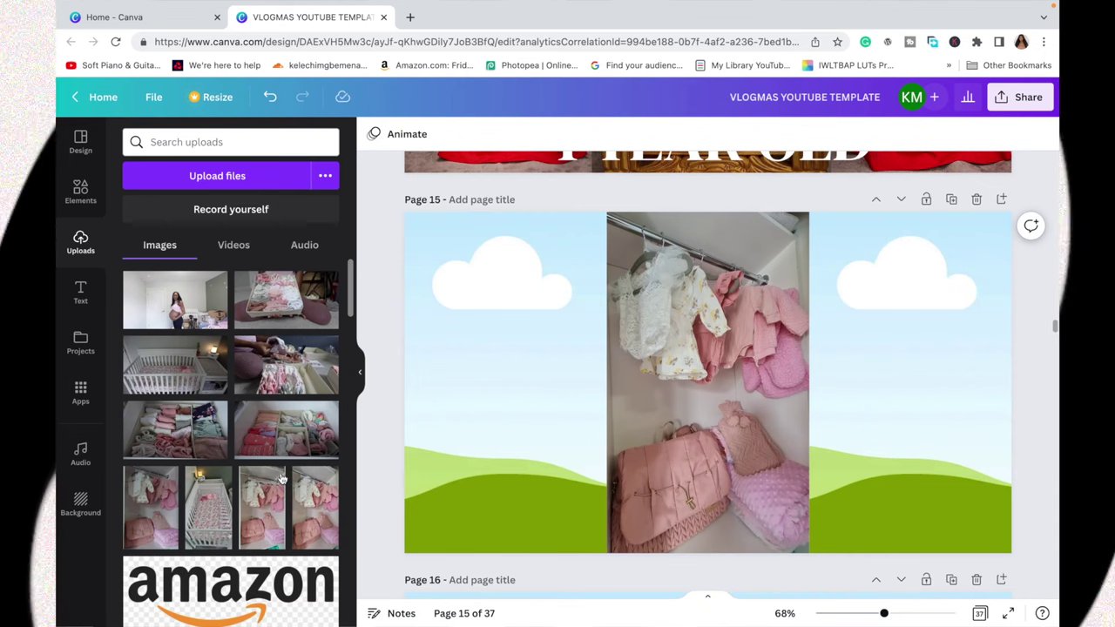
pyautogui.scroll(-3, 279, 479)
pyautogui.scroll(3, 280, 477)
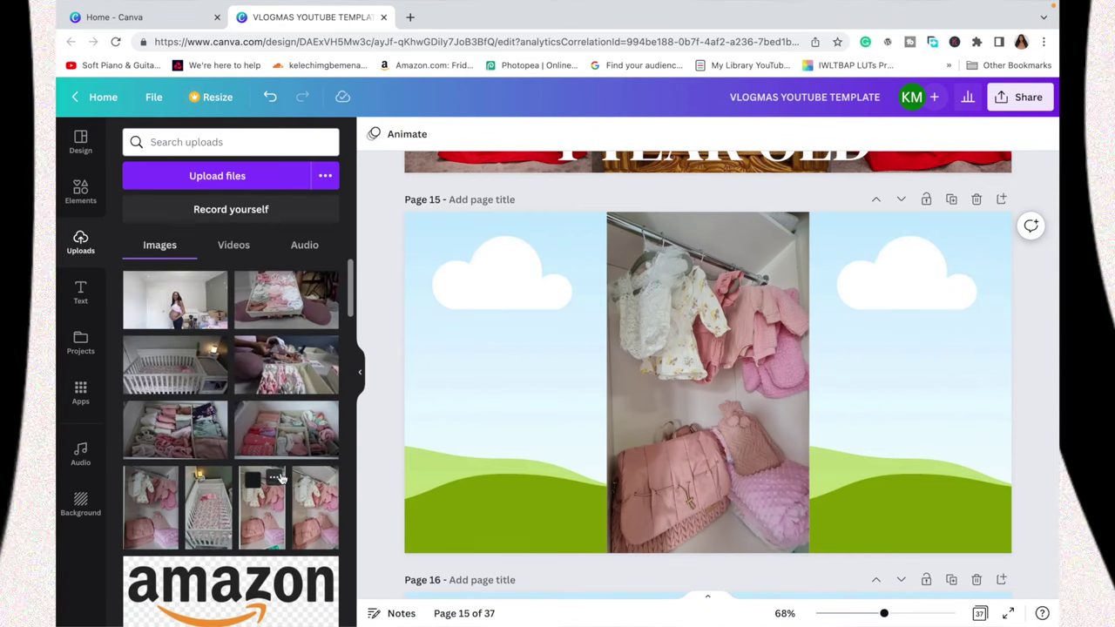
pyautogui.moveTo(294, 312); pyautogui.dragTo(613, 333)
pyautogui.click(544, 328)
pyautogui.doubleClick(540, 331)
pyautogui.press('Return')
# Place the crib photo in the right cell and the clothes-rack photo in the left.
pyautogui.moveTo(209, 507); pyautogui.dragTo(963, 335)
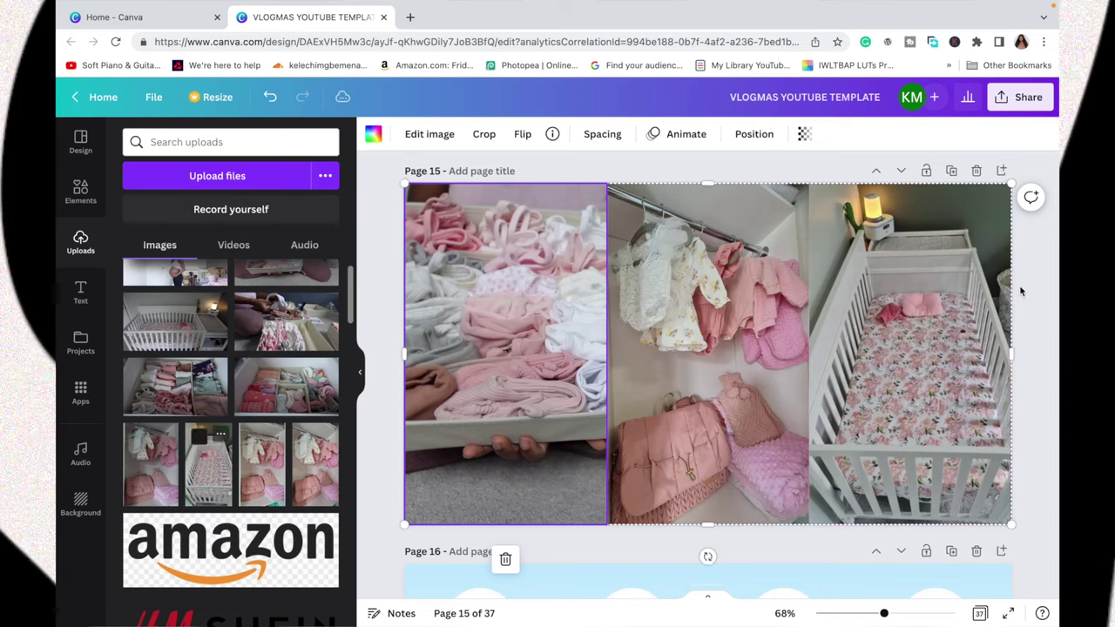
pyautogui.scroll(-1, 1015, 291)
pyautogui.moveTo(486, 382); pyautogui.dragTo(570, 326)
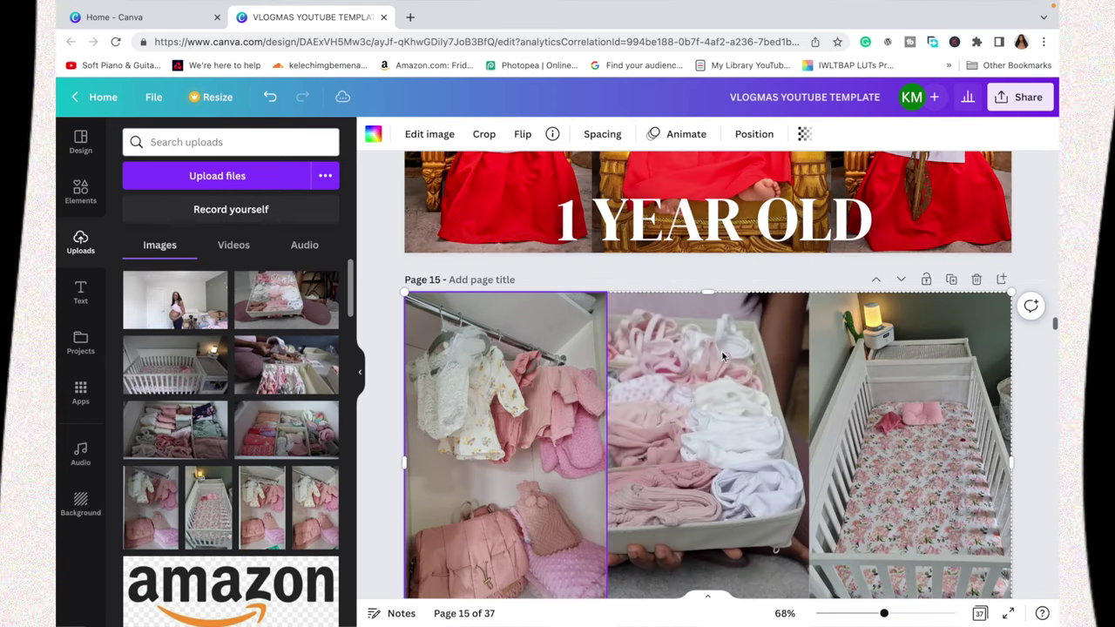
# Reframe the middle clothes photo, then add a five-cell grid to page 16.
pyautogui.doubleClick(719, 308)
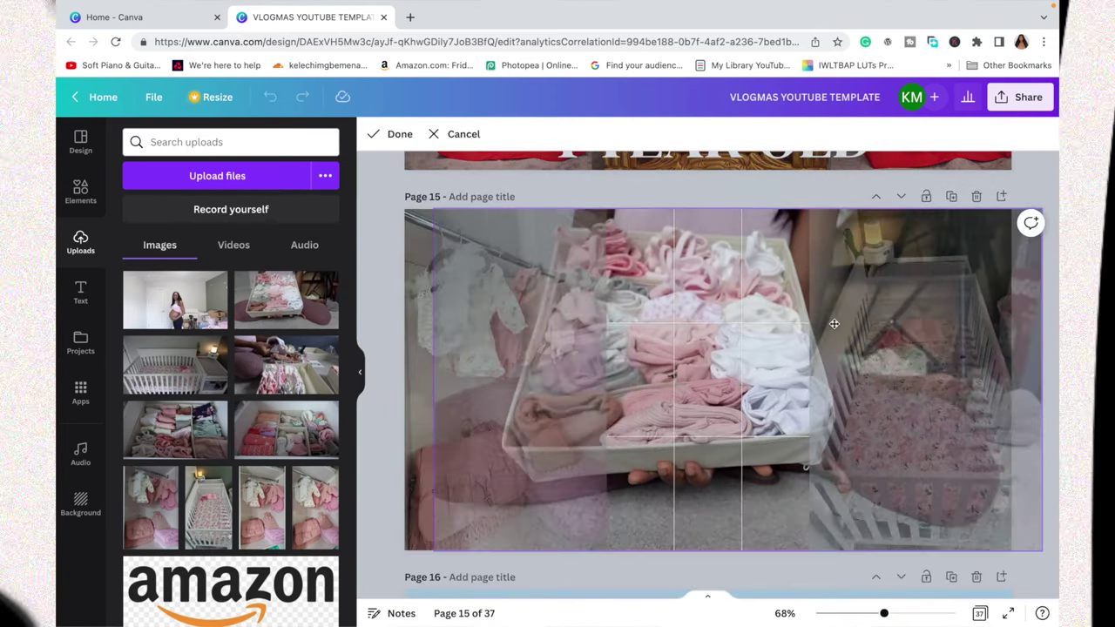
pyautogui.click(394, 134)
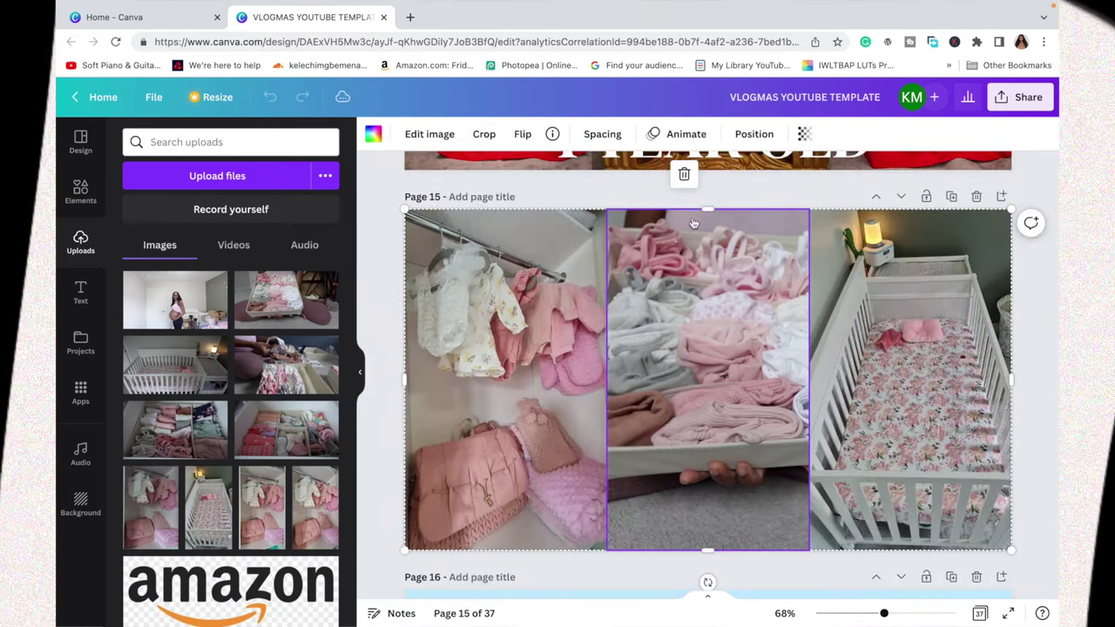
pyautogui.click(1039, 294)
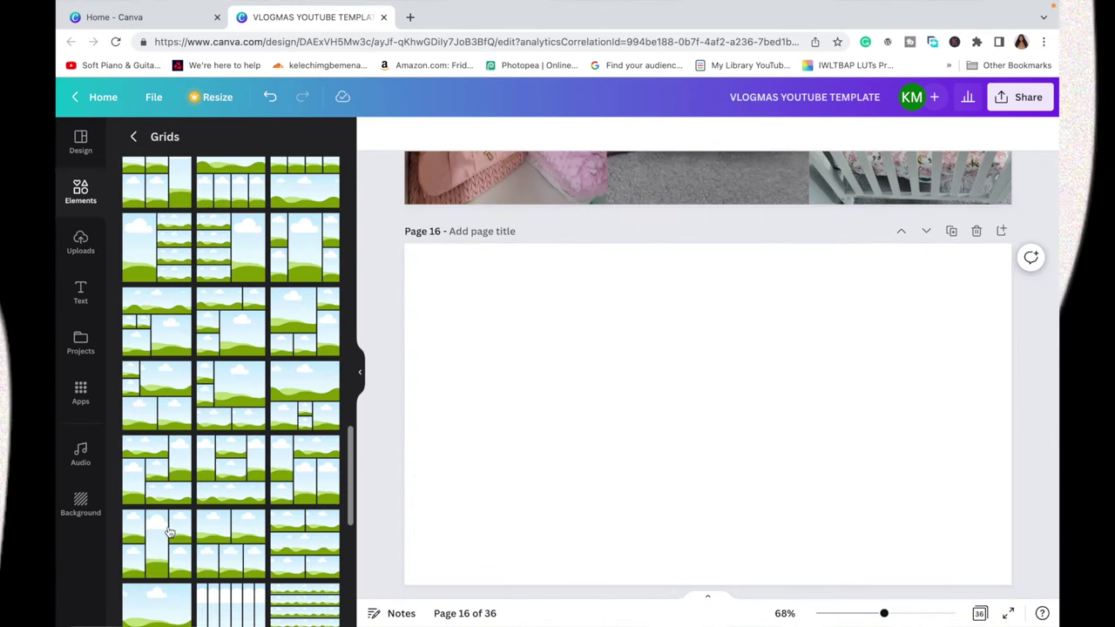
pyautogui.click(170, 533)
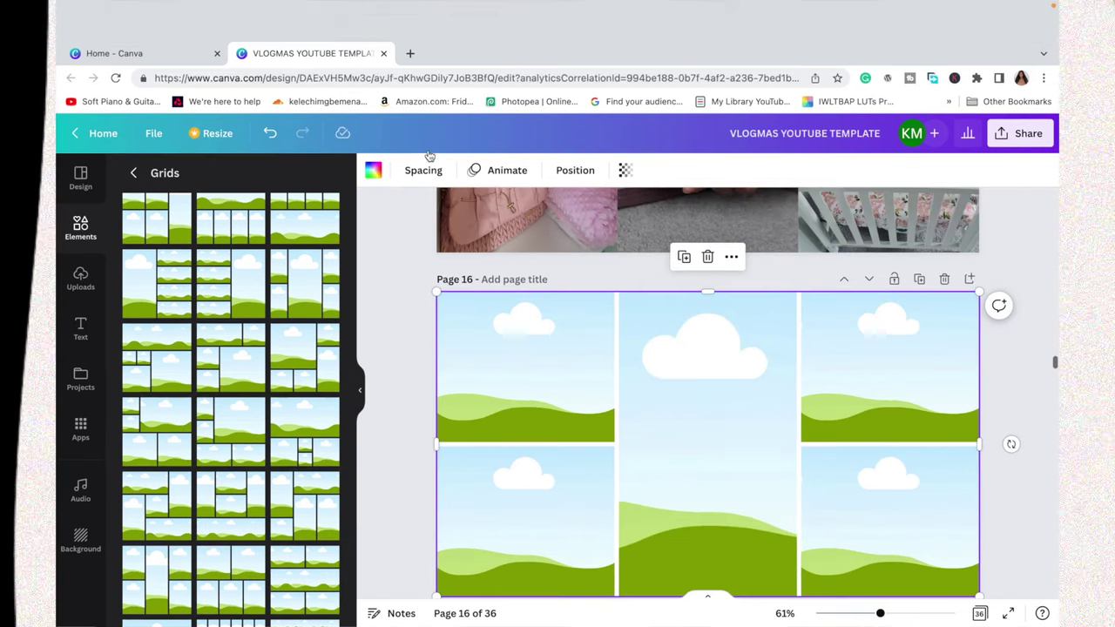
# Set the page 16 grid spacing to 0 and frame the crib photo bottom-left.
pyautogui.click(423, 134)
pyautogui.moveTo(428, 189); pyautogui.dragTo(408, 189)
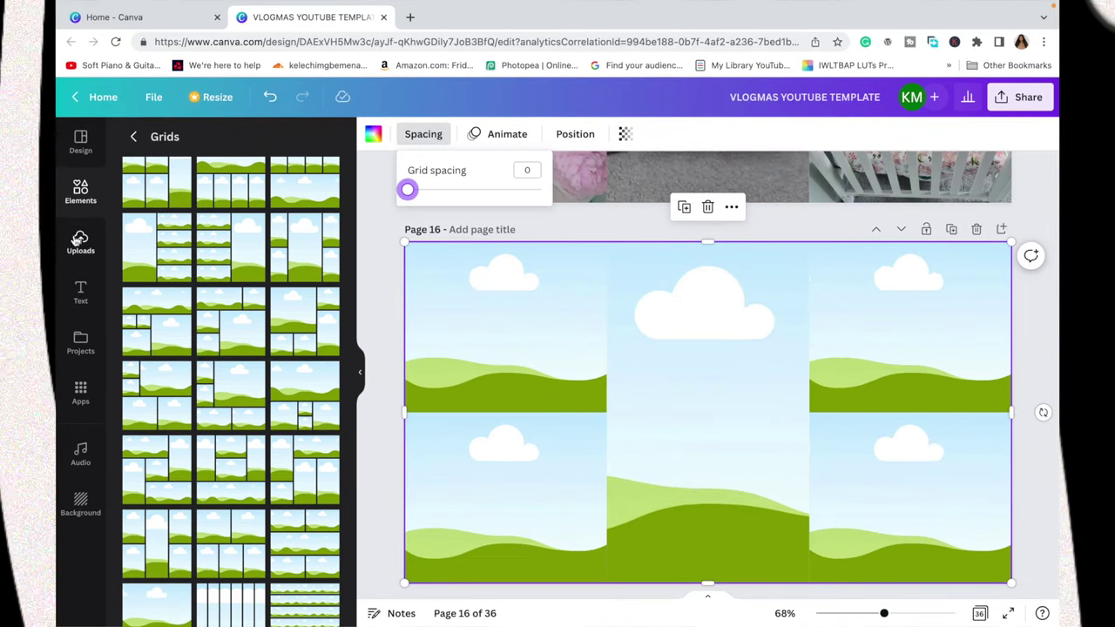
pyautogui.click(80, 242)
pyautogui.scroll(-5, 231, 435)
pyautogui.moveTo(315, 492); pyautogui.dragTo(781, 388)
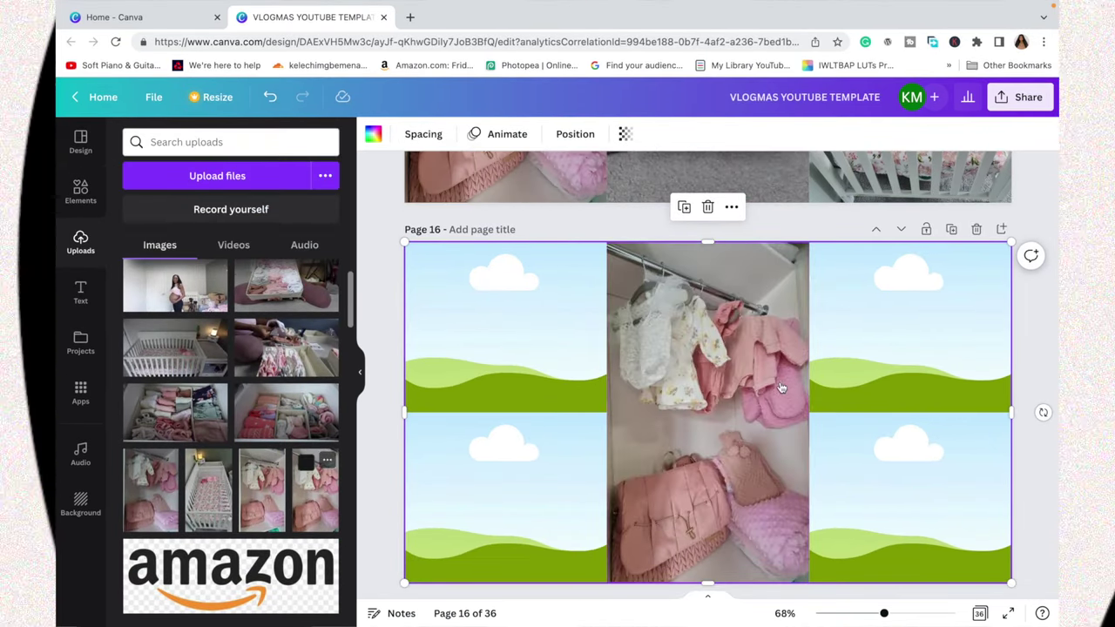
pyautogui.moveTo(208, 490); pyautogui.dragTo(527, 557)
pyautogui.doubleClick(527, 495)
pyautogui.click(683, 350)
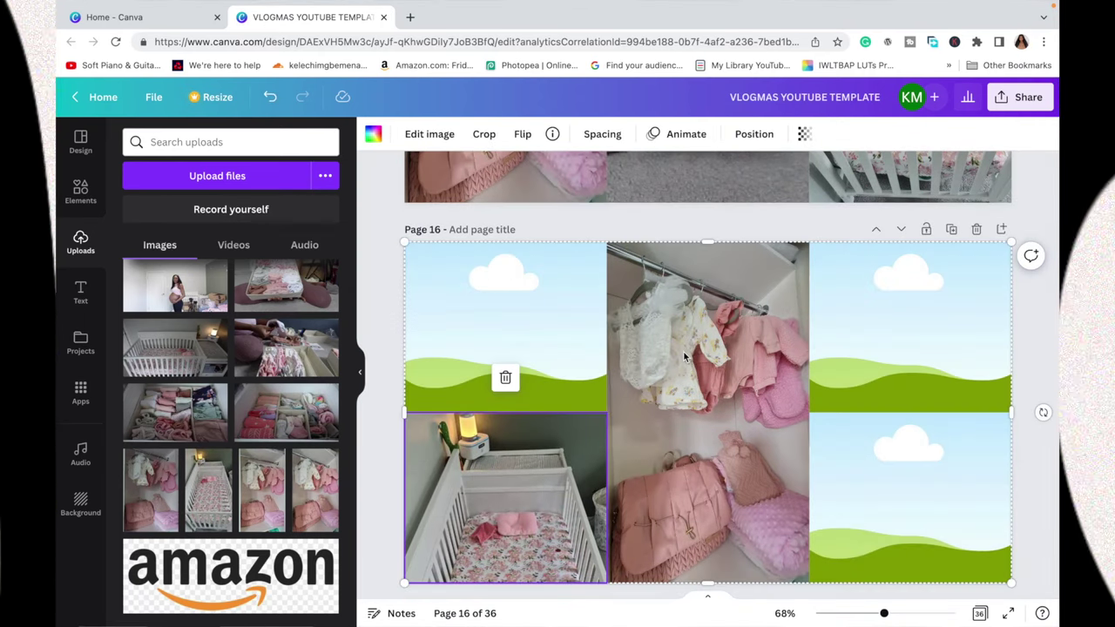
# Fill the grid with the clothes-box photo top-left, a clothes photo bottom-right, and wipes top-right.
pyautogui.moveTo(35, 366); pyautogui.dragTo(521, 301)
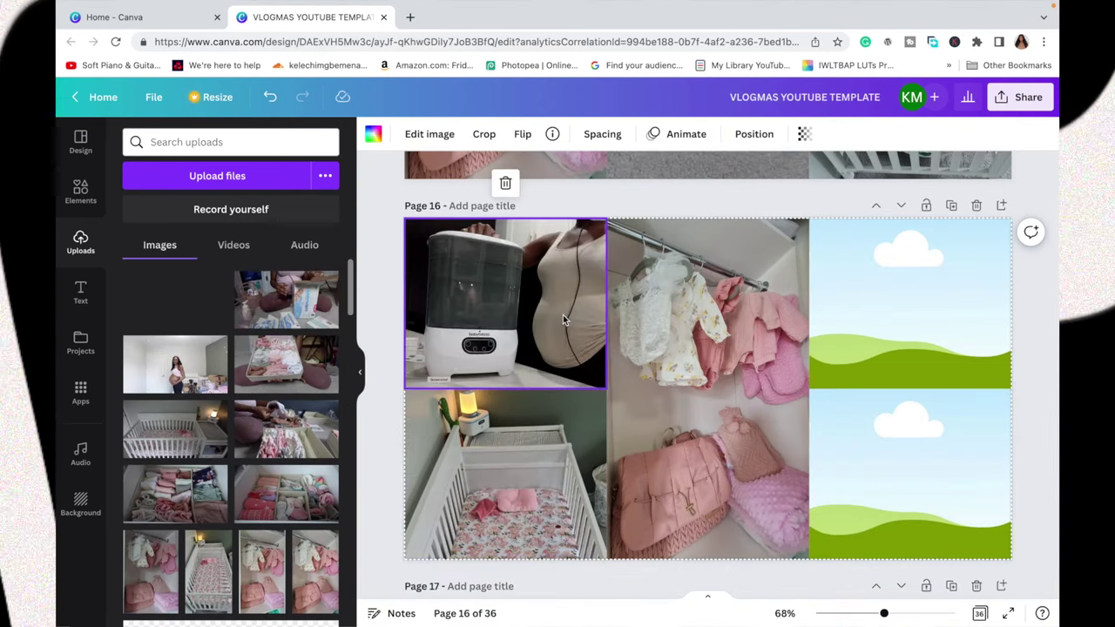
pyautogui.moveTo(248, 348); pyautogui.dragTo(566, 306)
pyautogui.doubleClick(517, 307)
pyautogui.click(400, 134)
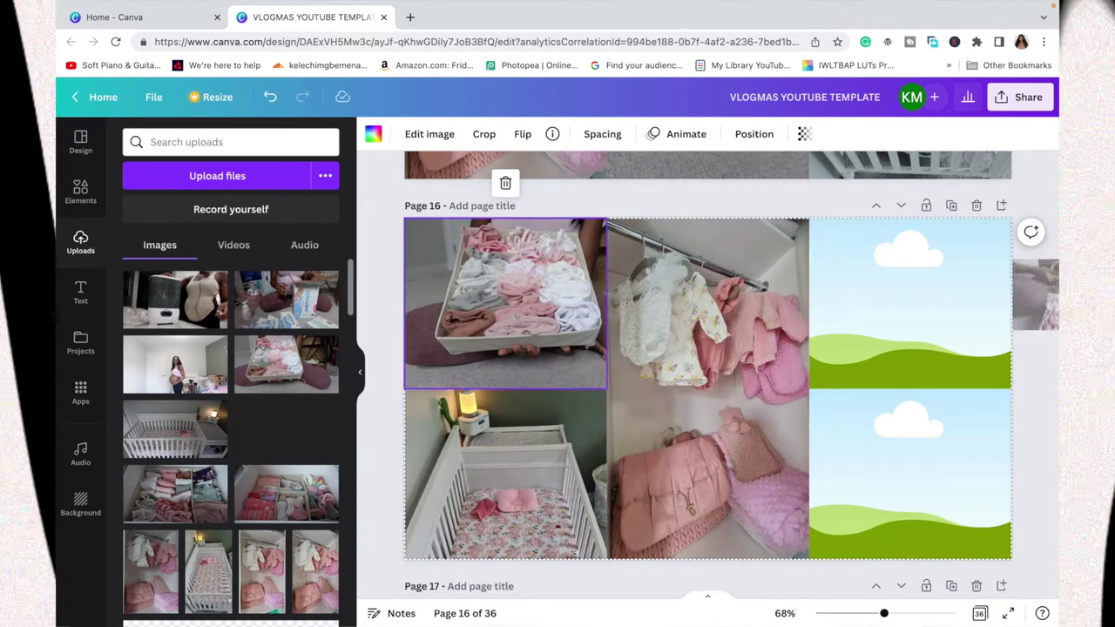
pyautogui.moveTo(281, 449); pyautogui.dragTo(910, 474)
pyautogui.moveTo(285, 299); pyautogui.dragTo(915, 299)
# Swap the crib photo into the top-right cell, reframe it, and add the maternity photo.
pyautogui.click(1042, 281)
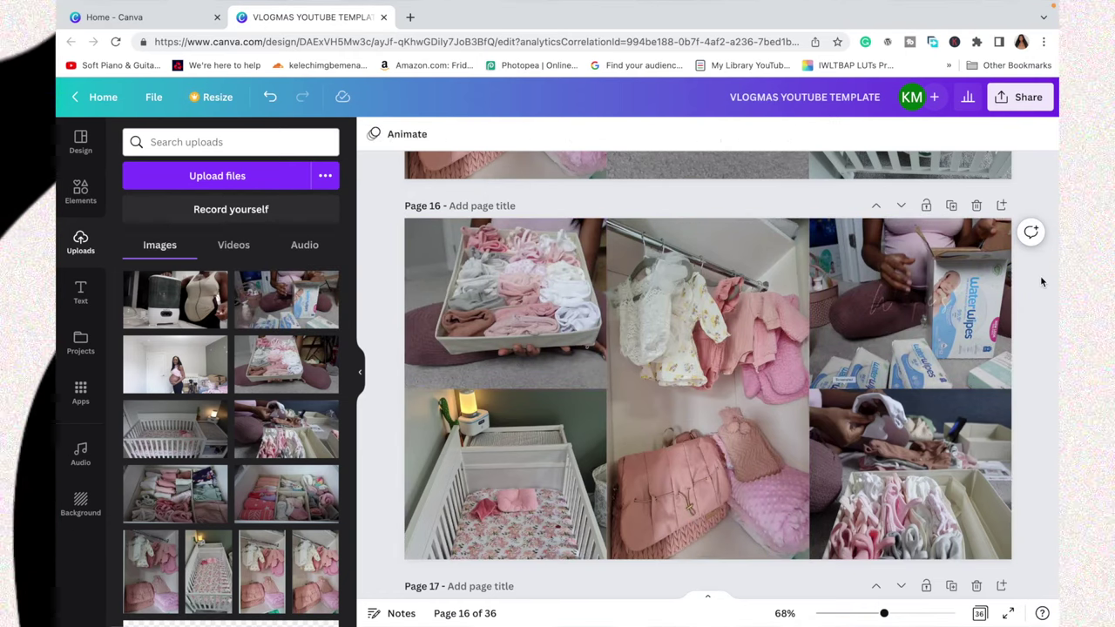
pyautogui.click(982, 309)
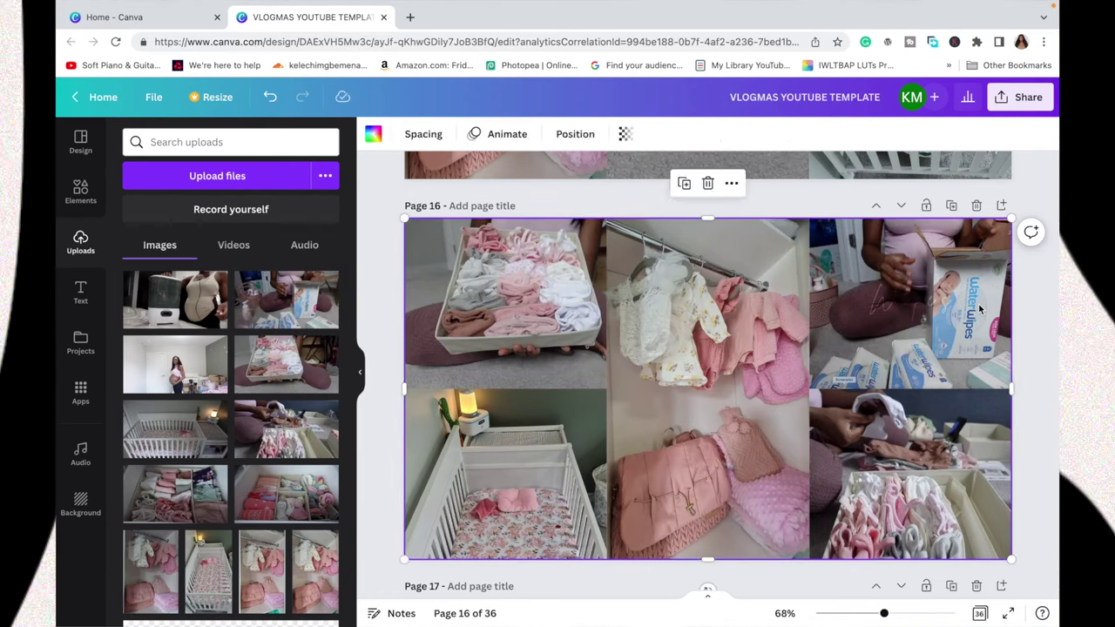
pyautogui.click(982, 309)
pyautogui.scroll(-2, 209, 525)
pyautogui.click(209, 525)
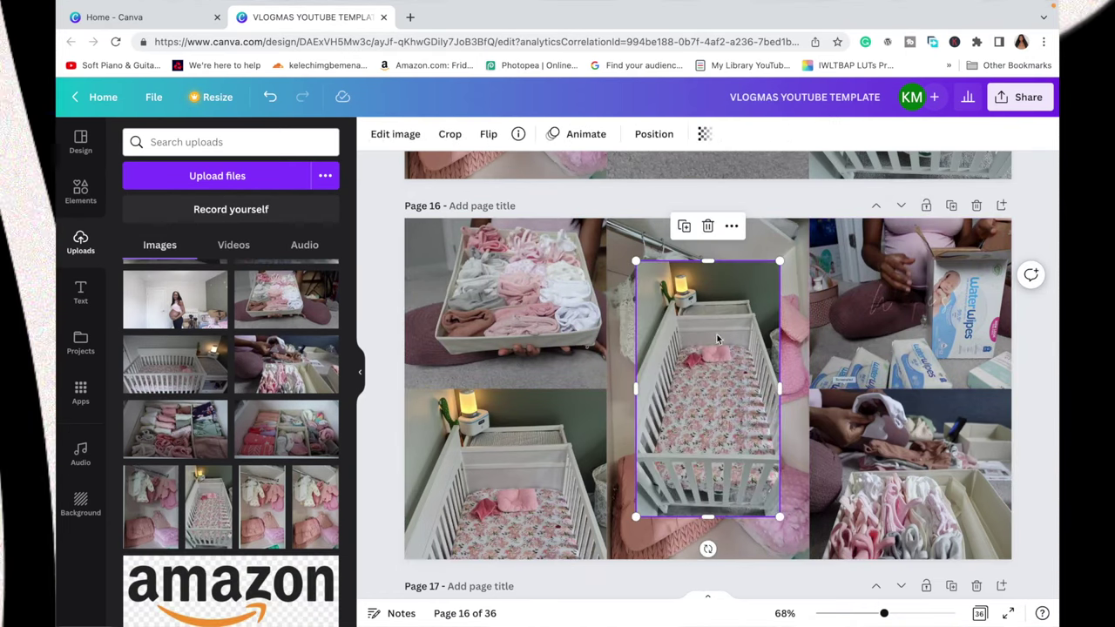
pyautogui.doubleClick(935, 293)
pyautogui.moveTo(934, 294); pyautogui.dragTo(936, 342)
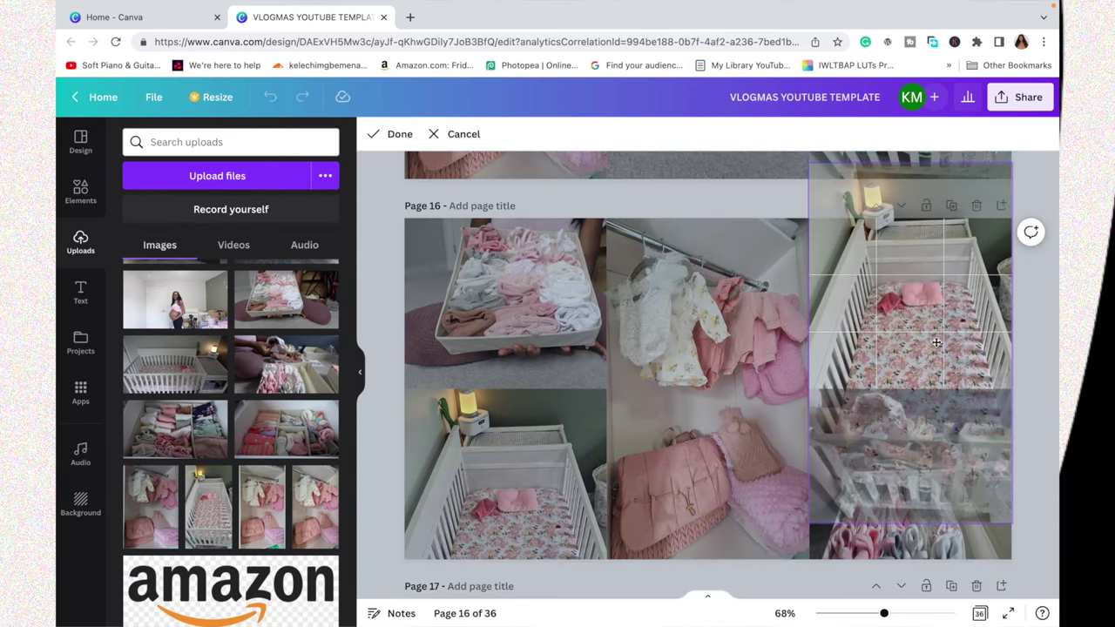
pyautogui.click(1037, 294)
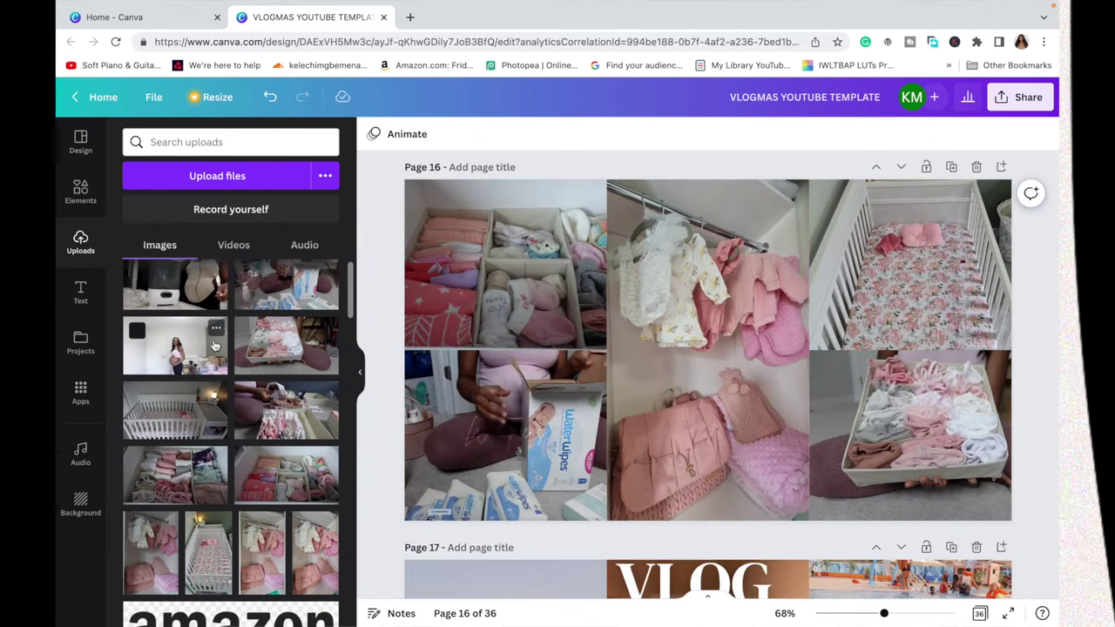
pyautogui.click(174, 352)
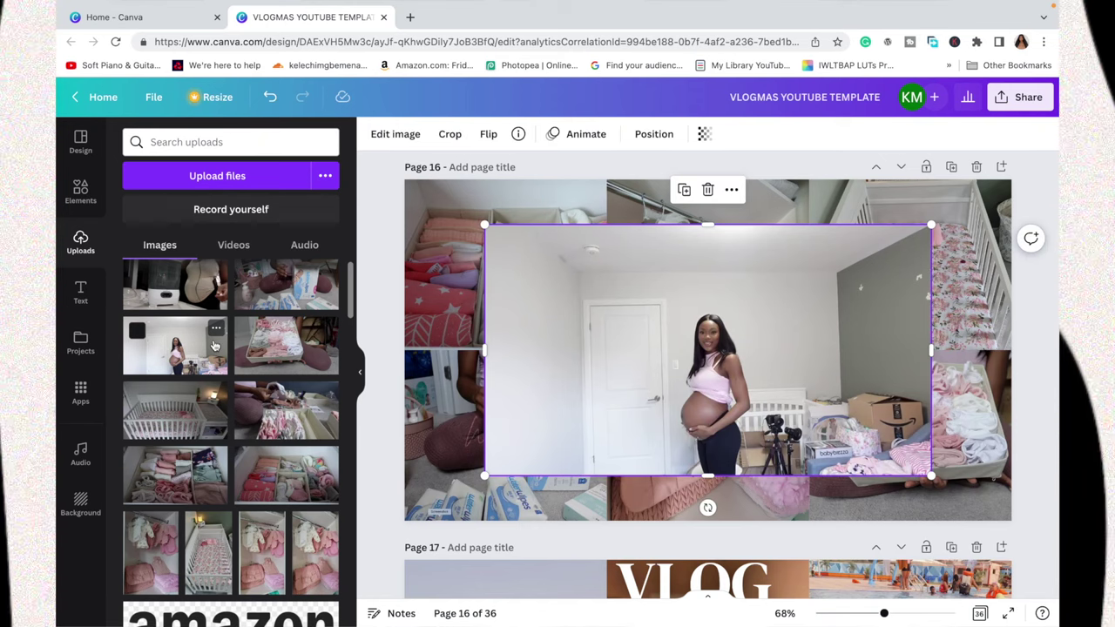
# Apply Background Remover to the maternity photo, then undo the last move.
pyautogui.click(395, 133)
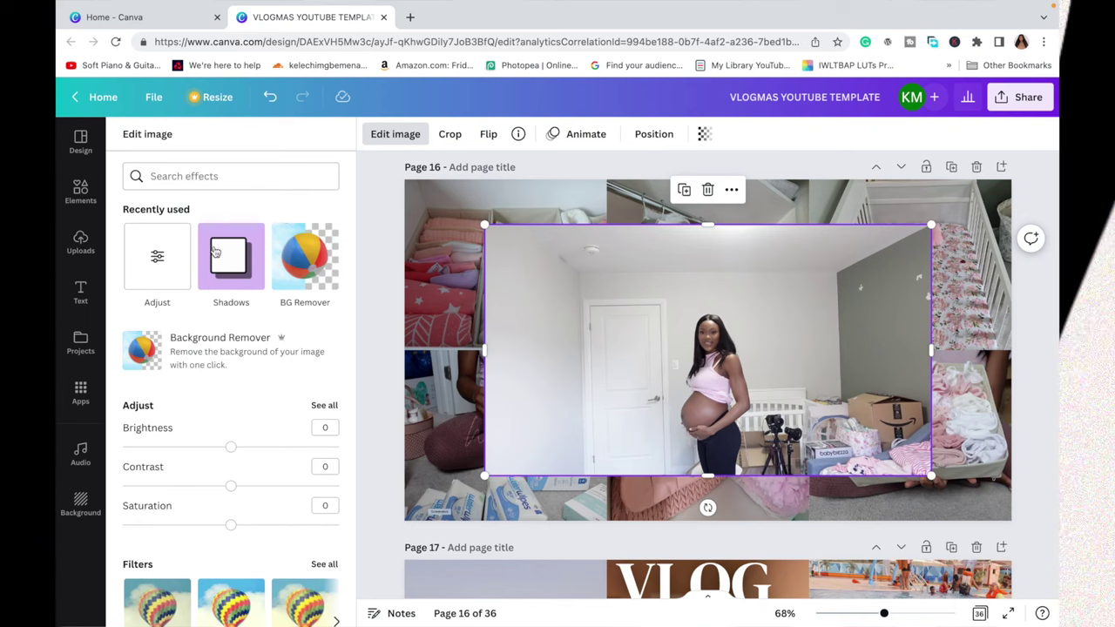
pyautogui.click(163, 359)
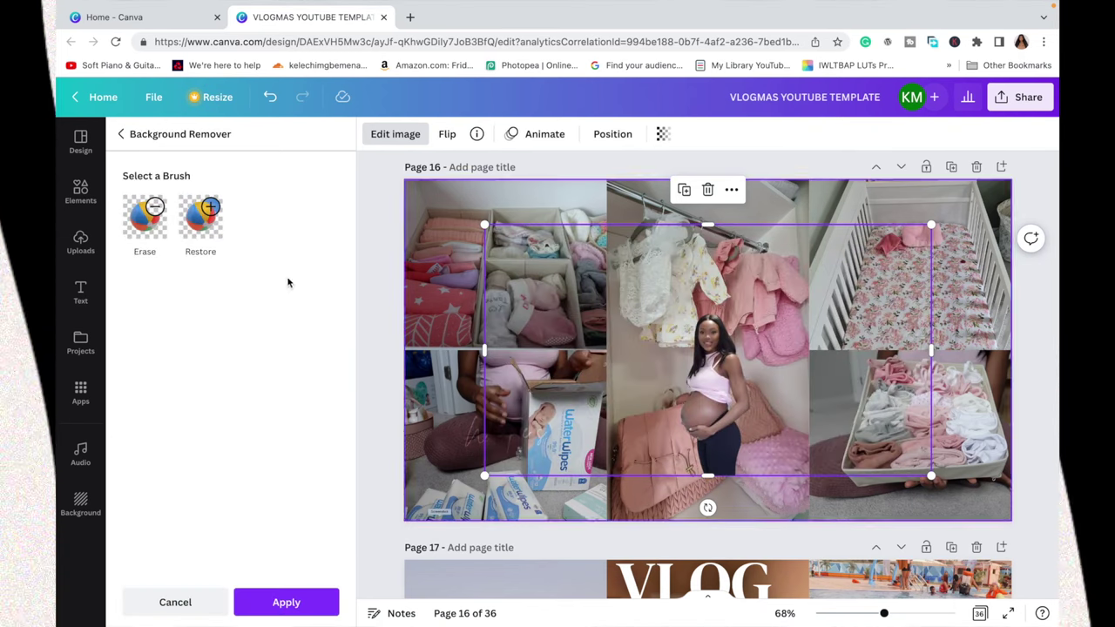
pyautogui.click(320, 610)
pyautogui.click(393, 478)
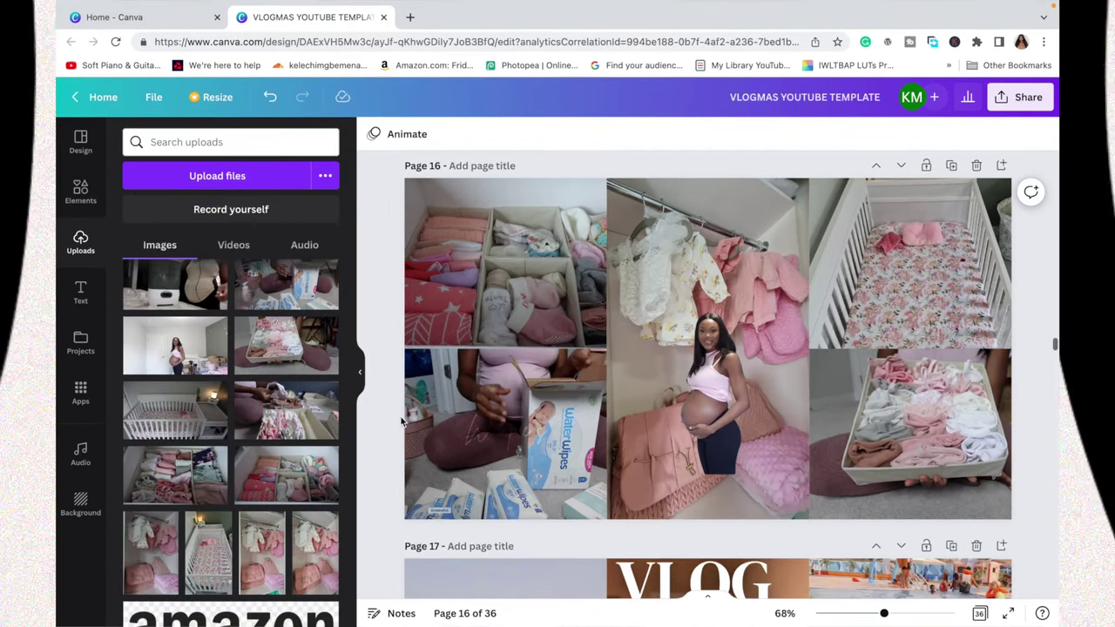
pyautogui.press('super+z')
# Enlarge the cutout pregnant figure over the page 16 collage.
pyautogui.click(772, 467)
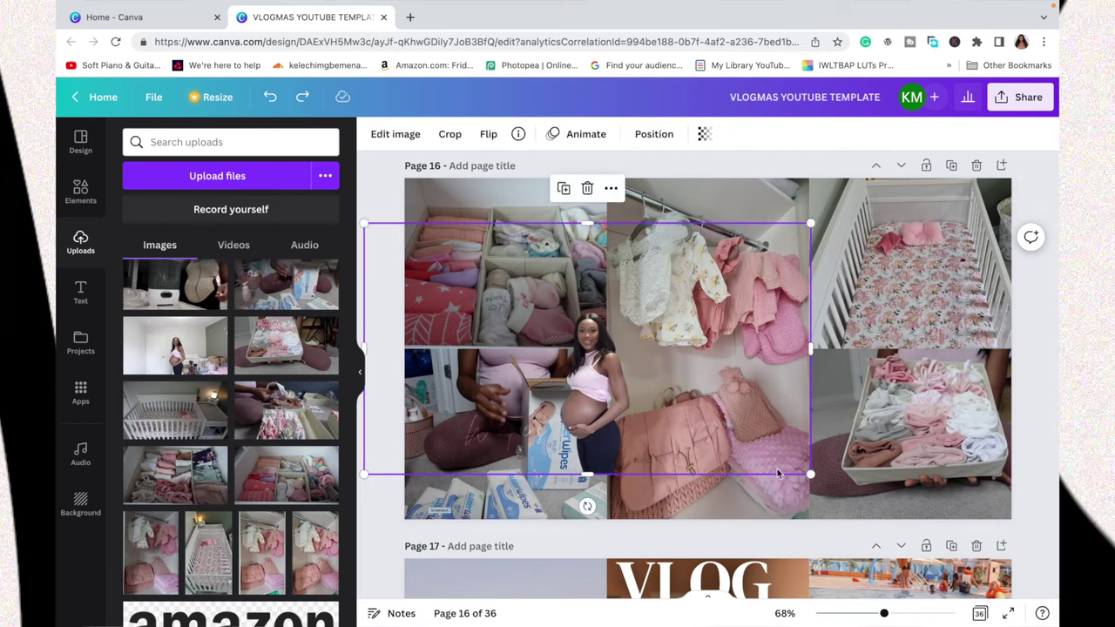
pyautogui.moveTo(810, 474); pyautogui.dragTo(938, 571)
pyautogui.moveTo(364, 224); pyautogui.dragTo(78, 65)
pyautogui.scroll(2, 825, 278)
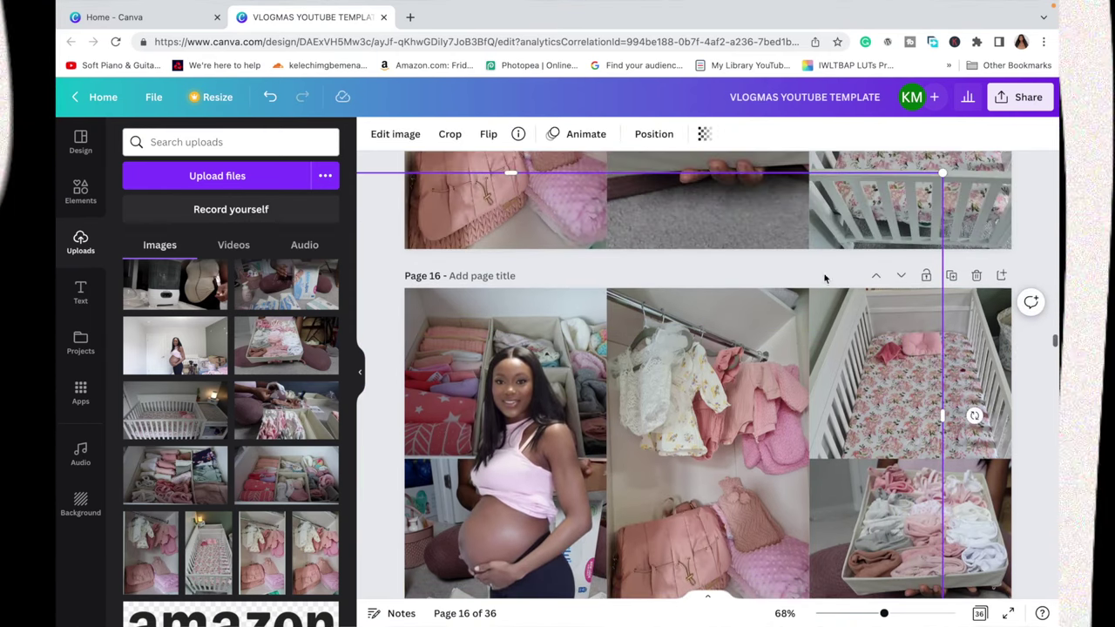
pyautogui.click(825, 278)
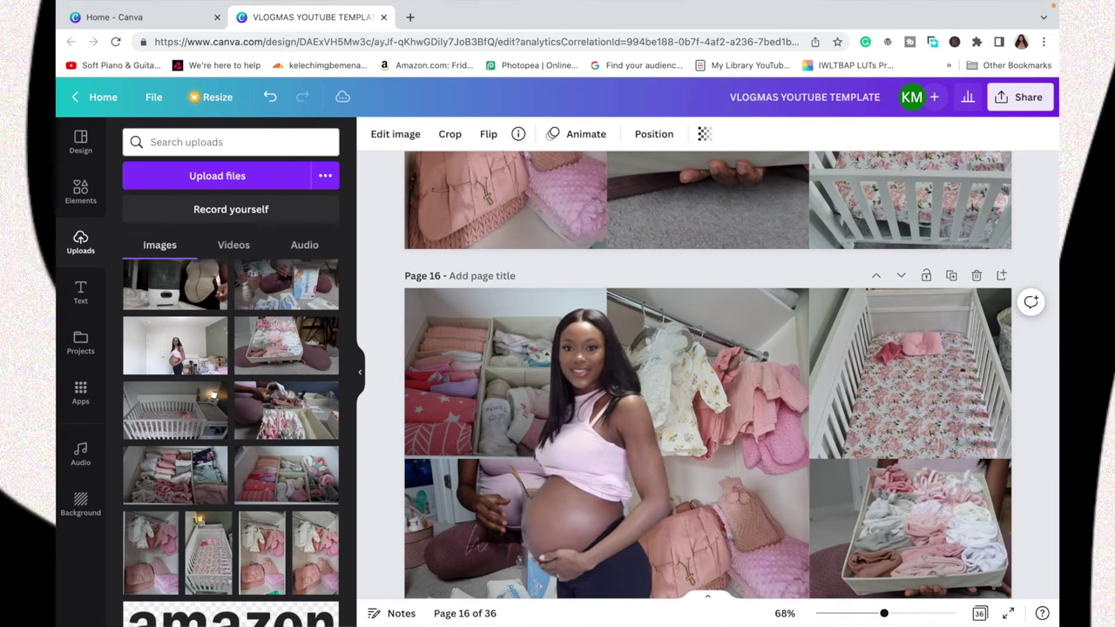
pyautogui.scroll(-2, 613, 392)
pyautogui.click(614, 348)
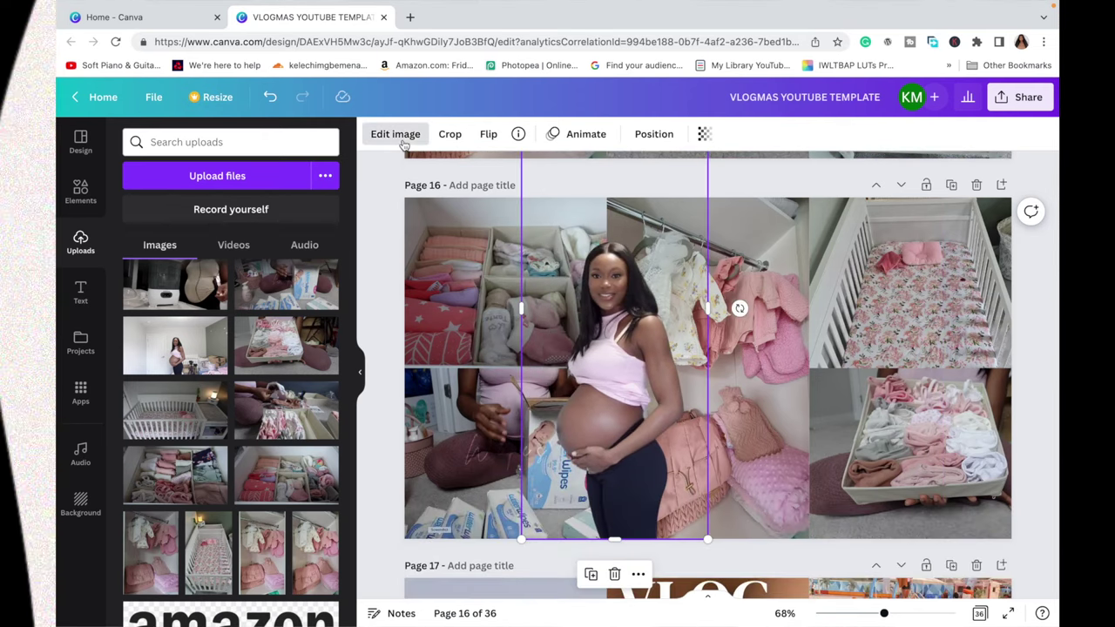
# Give the cutout a white Glow shadow with more blur, then nudge it slightly.
pyautogui.click(403, 142)
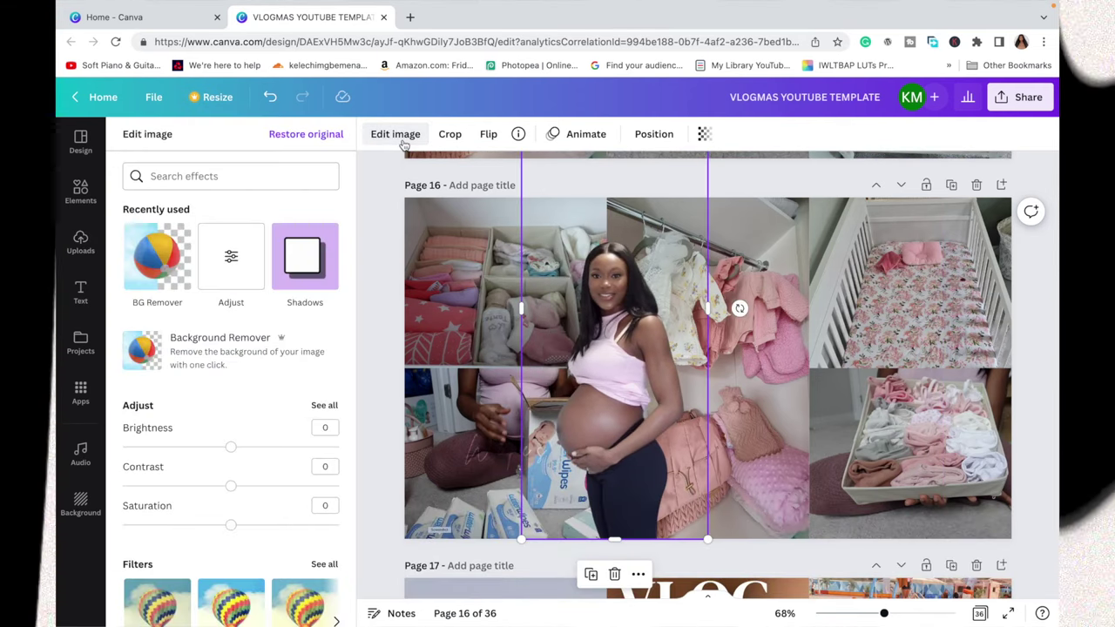
pyautogui.click(319, 272)
pyautogui.click(232, 194)
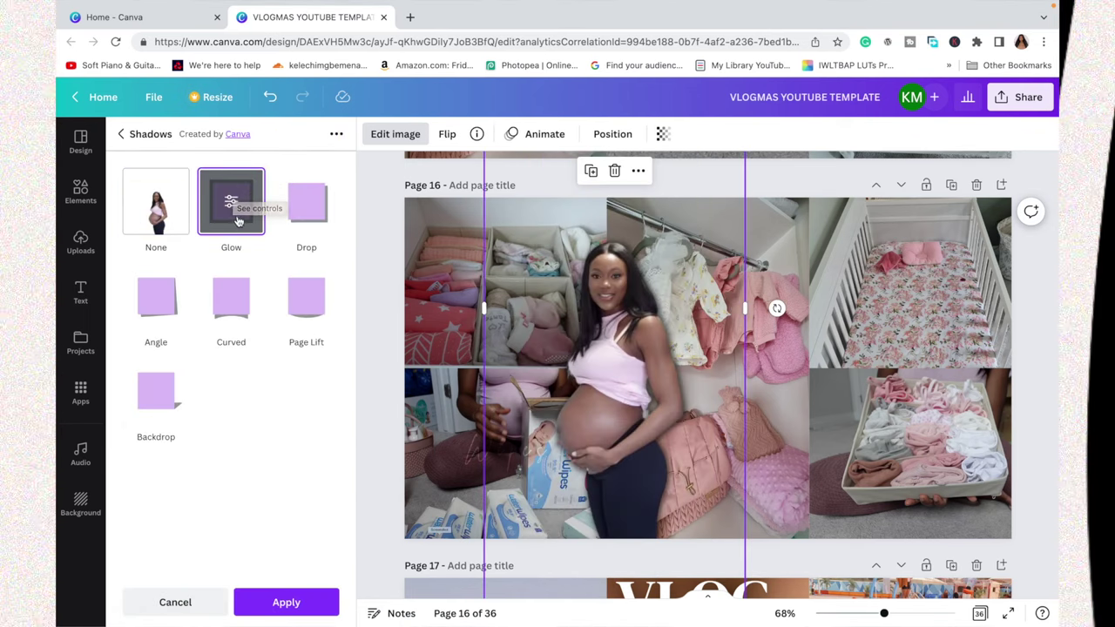
pyautogui.click(237, 222)
pyautogui.click(327, 317)
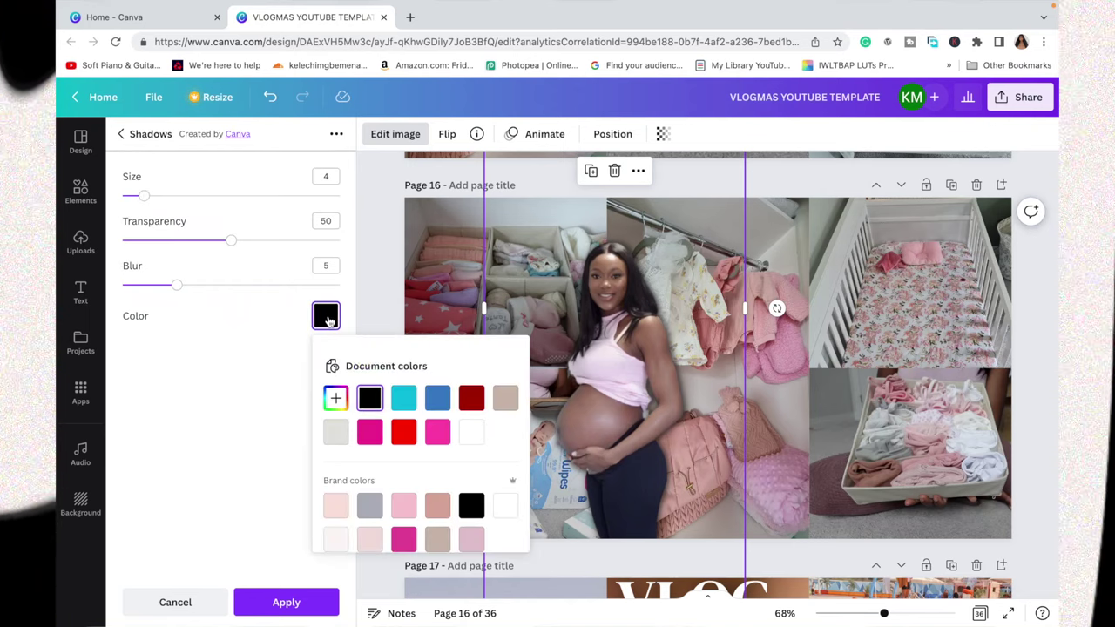
pyautogui.click(473, 429)
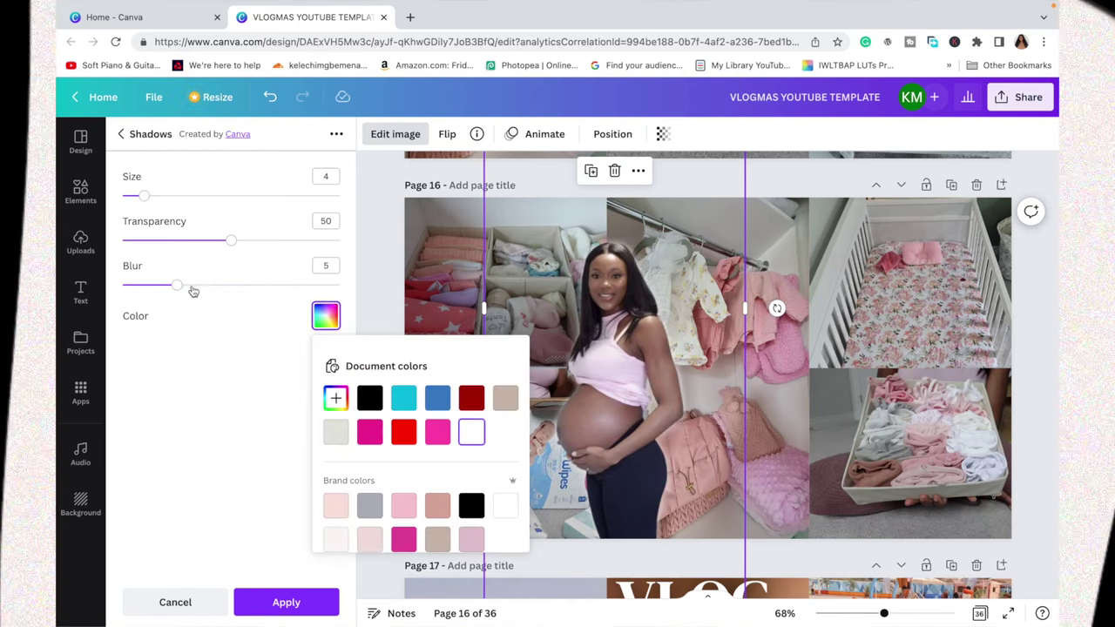
pyautogui.moveTo(220, 288)
pyautogui.mouseDown()
pyautogui.moveTo(122, 286)
pyautogui.moveTo(202, 283)
pyautogui.mouseUp()
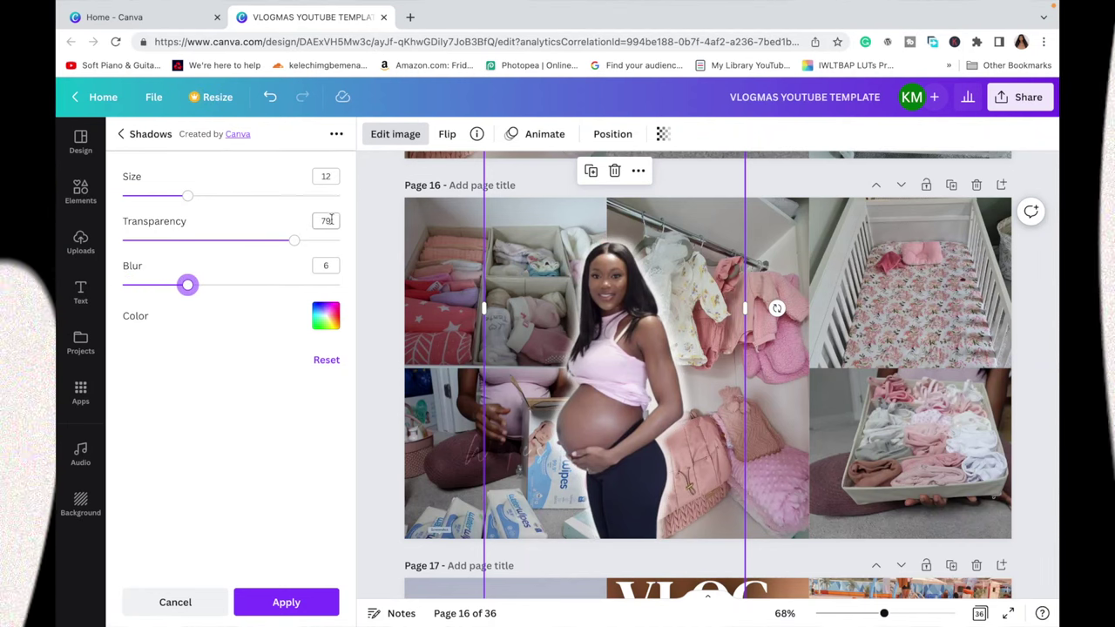
pyautogui.click(292, 601)
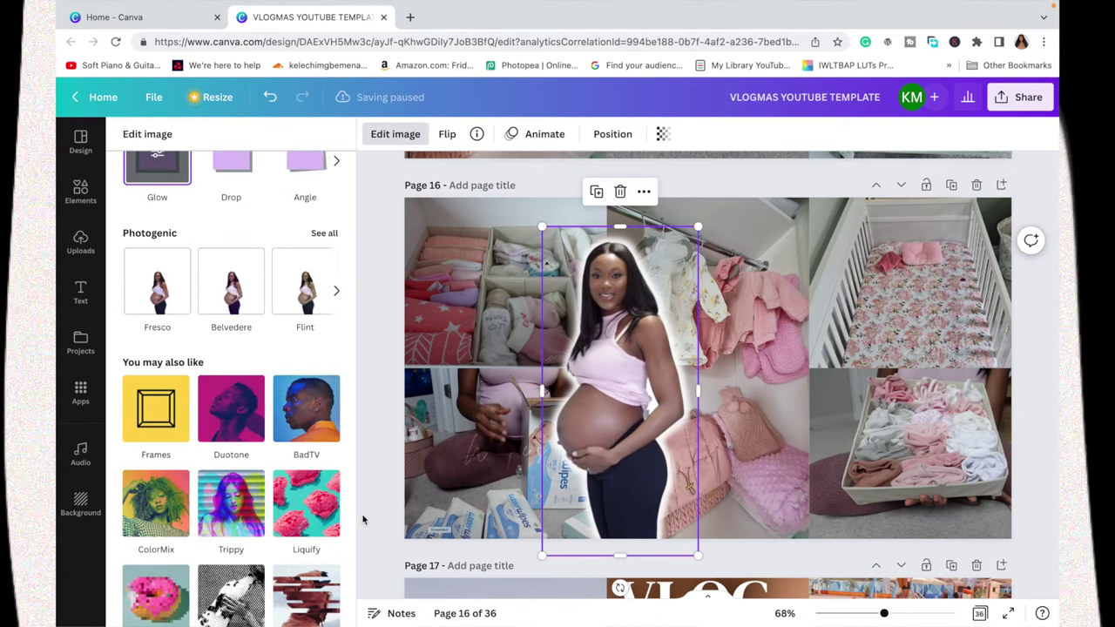
pyautogui.click(607, 353)
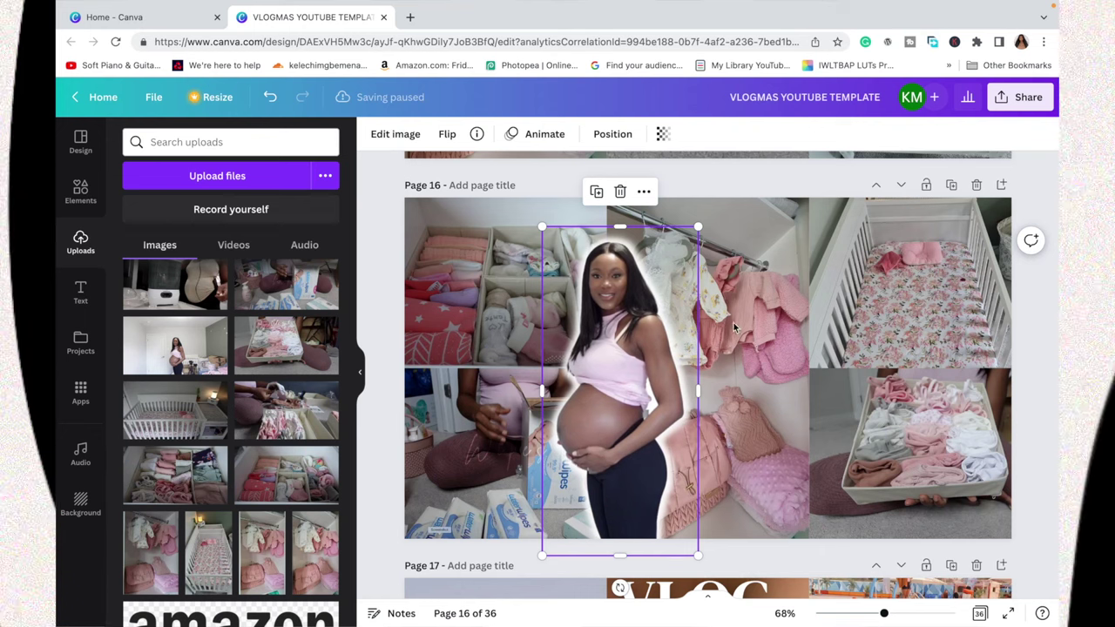
pyautogui.moveTo(607, 353); pyautogui.dragTo(614, 359)
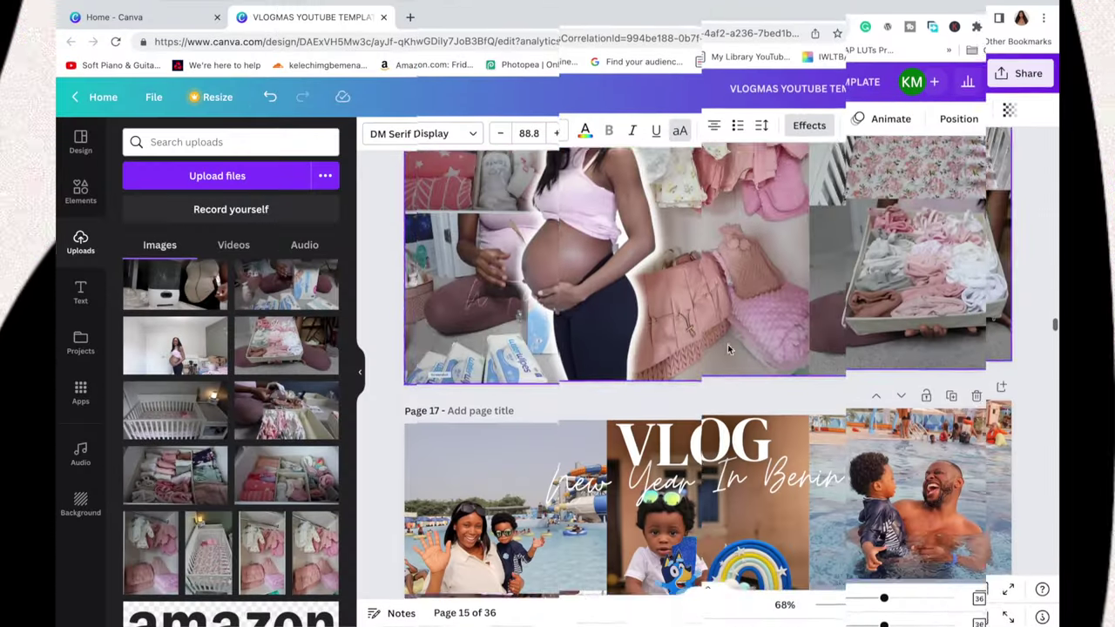
# Paste page 19's curved NEWBORN BABY HAUL title onto page 15 and move it mid-page.
pyautogui.scroll(-15, 727, 344)
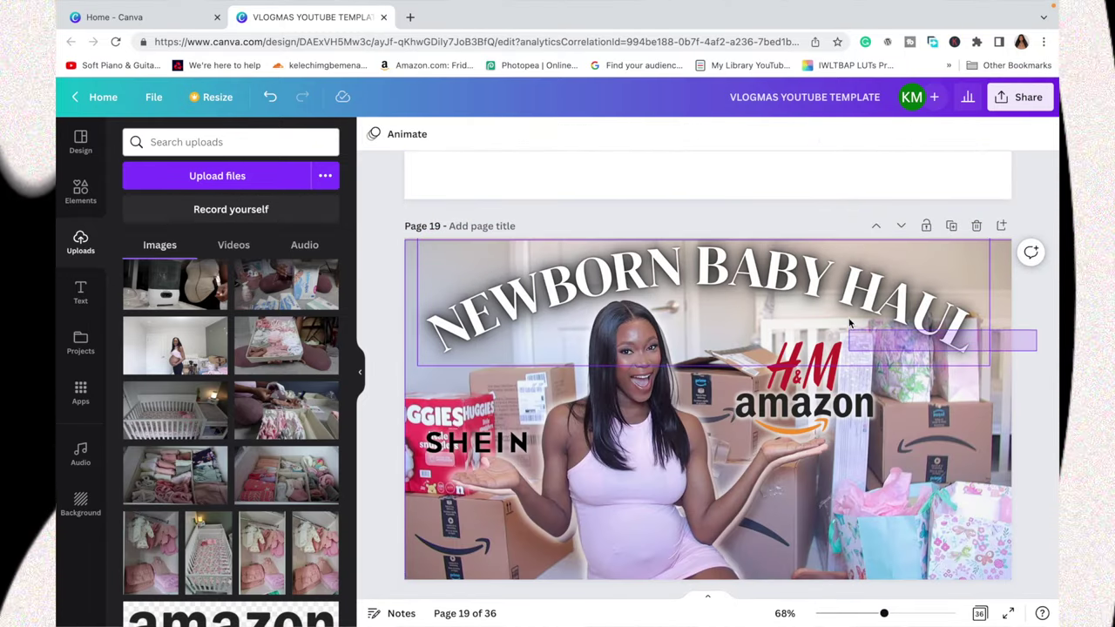
pyautogui.keyDown('shift'); pyautogui.click(848, 317); pyautogui.keyUp('shift')
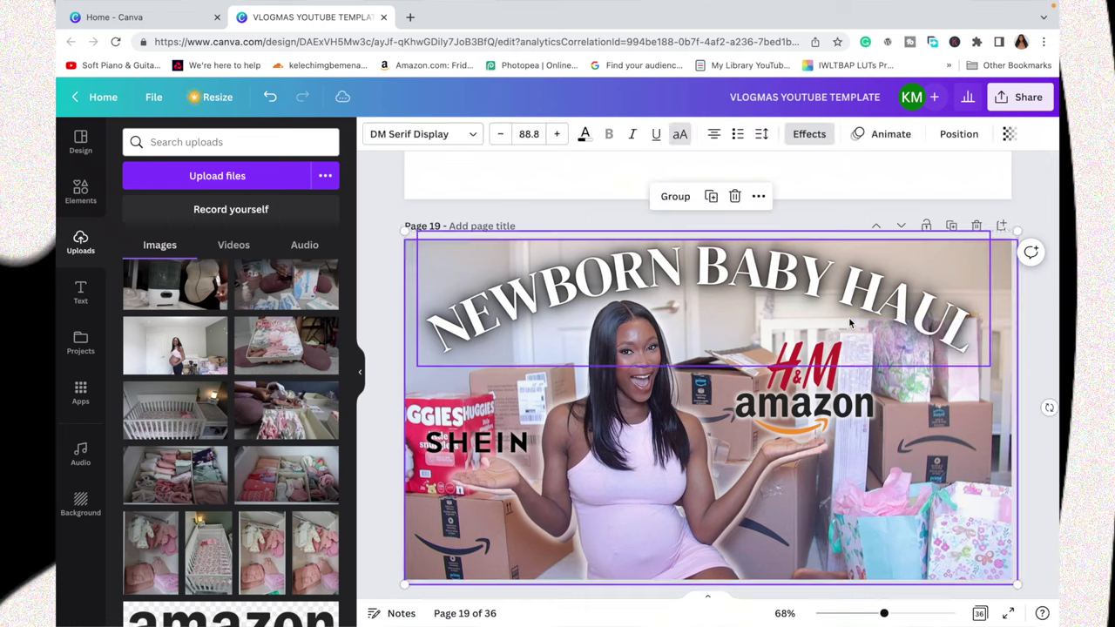
pyautogui.scroll(15, 848, 317)
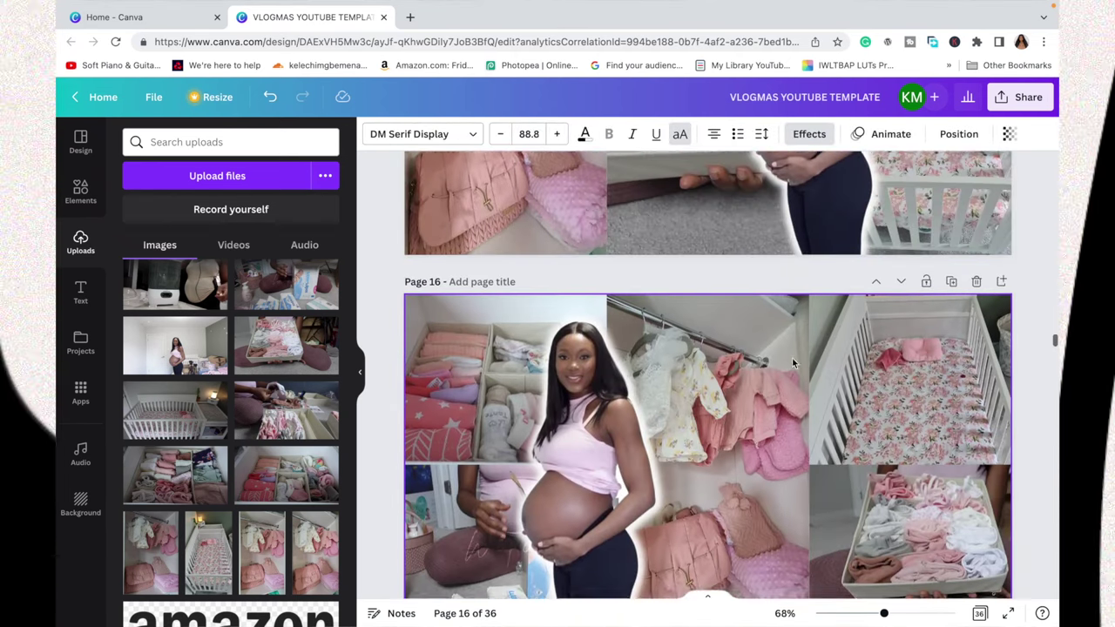
pyautogui.scroll(5, 791, 357)
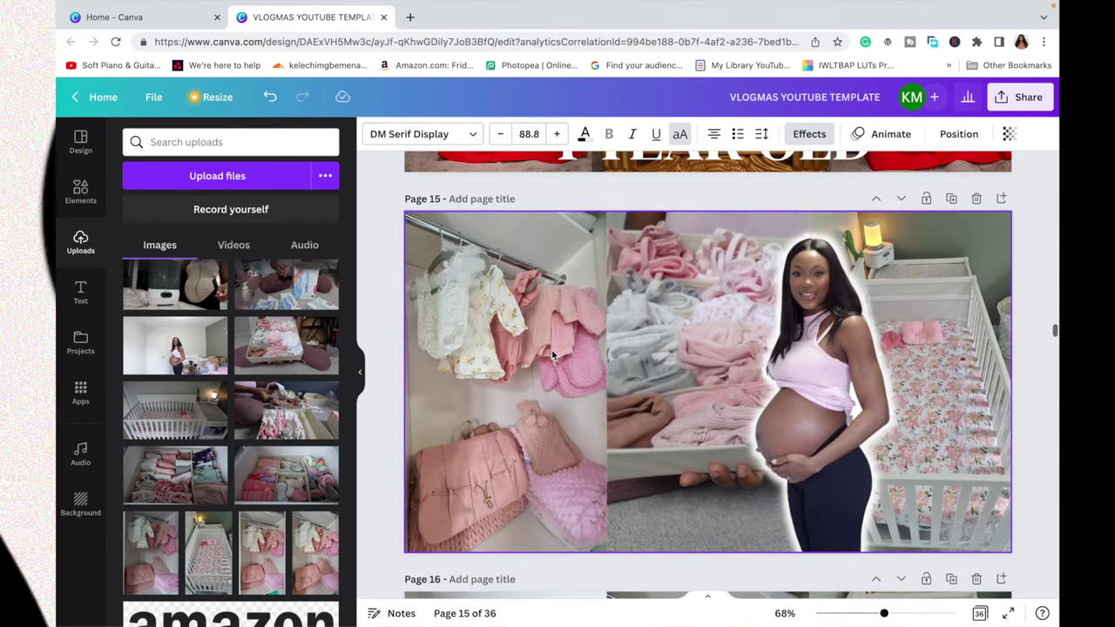
pyautogui.hotkey('ctrl', 'v')
pyautogui.click(739, 262)
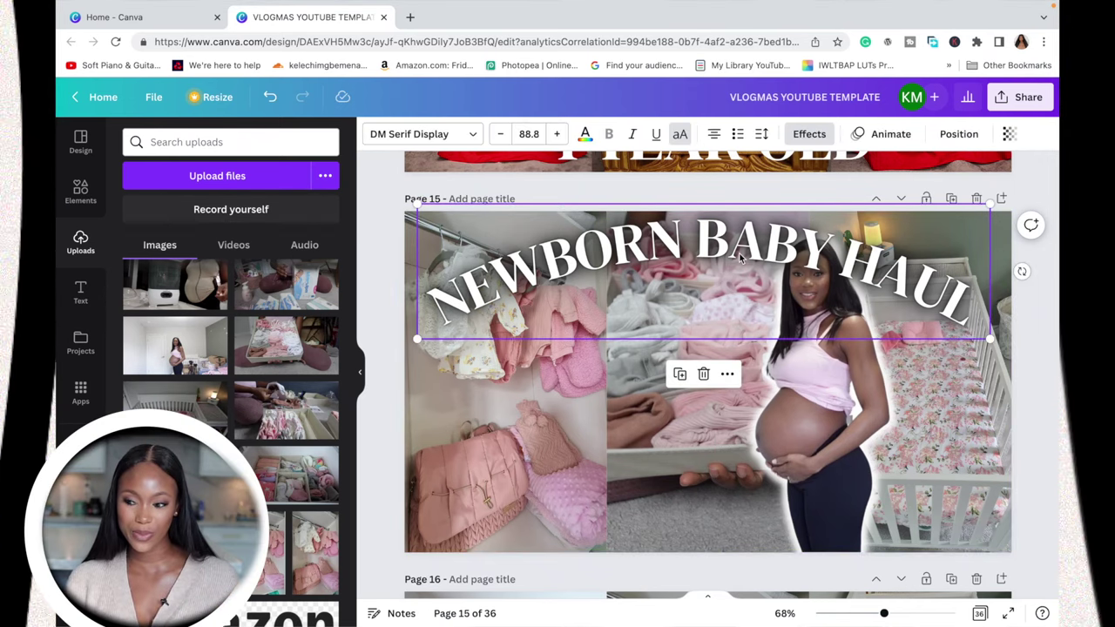
pyautogui.doubleClick(709, 248)
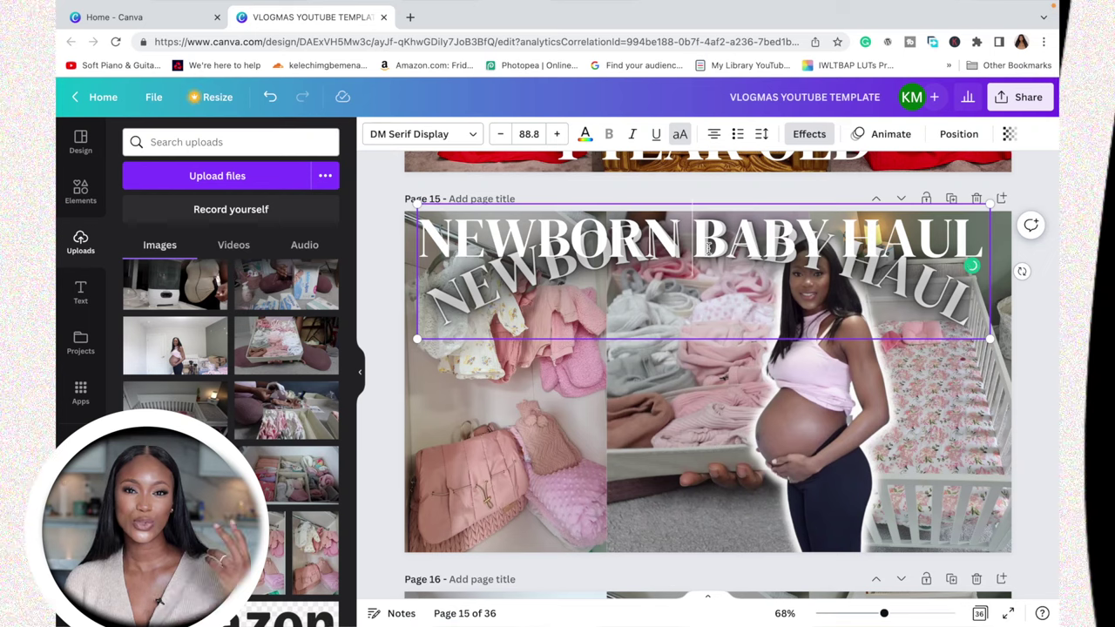
pyautogui.click(700, 364)
pyautogui.moveTo(829, 257); pyautogui.dragTo(829, 353)
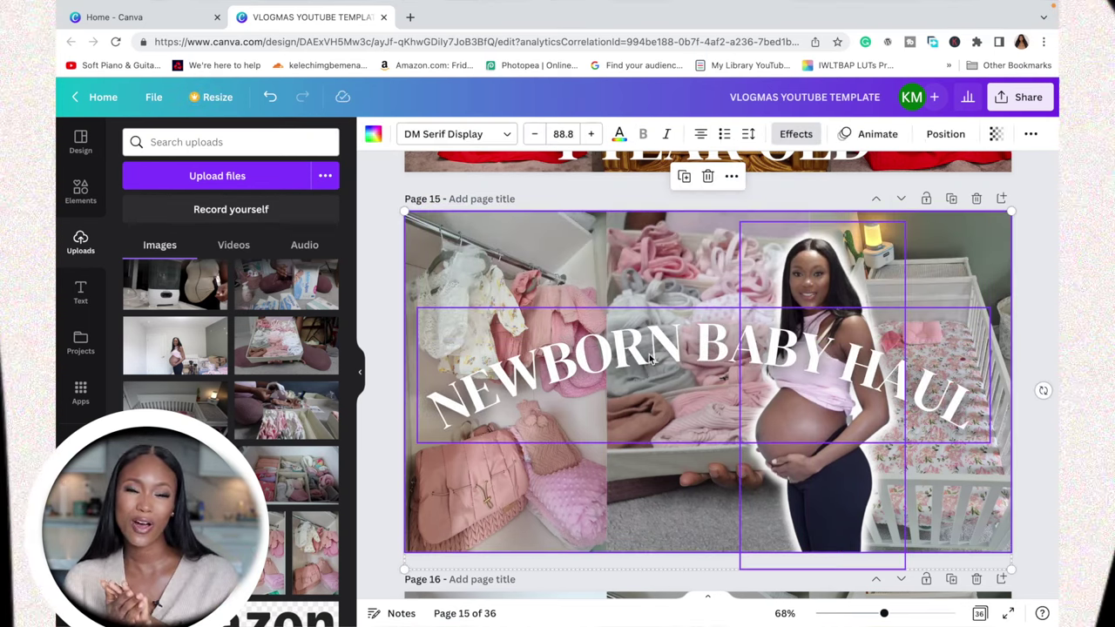
# Retype the curved title as 'PREP WITH ME', fixing the typo and removing 'NEST &'.
pyautogui.click(1041, 290)
pyautogui.click(915, 328)
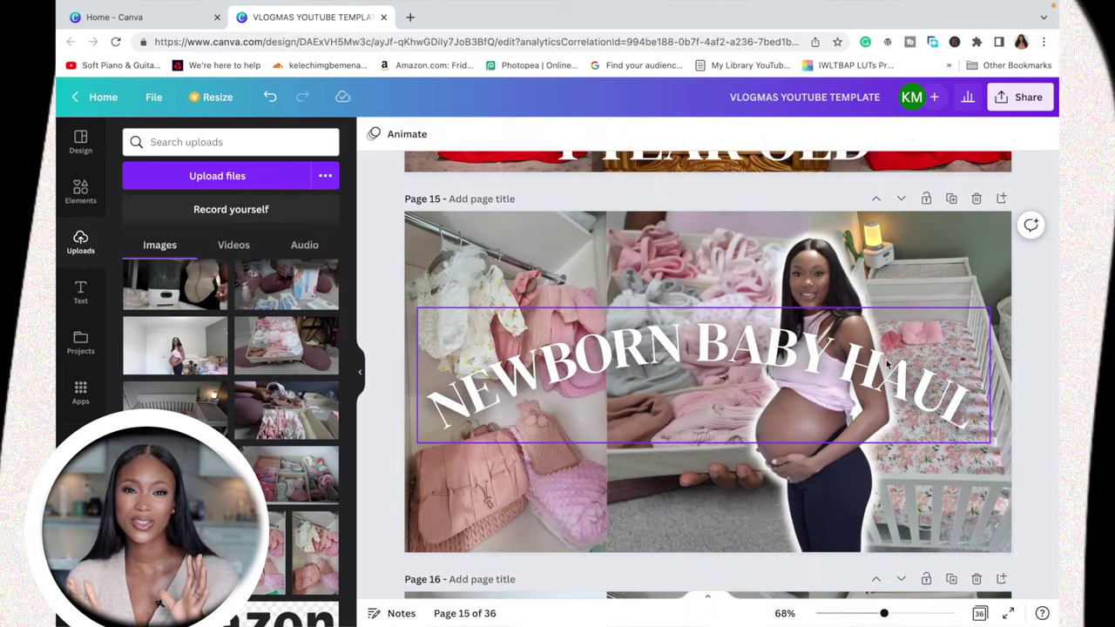
pyautogui.hotkey('ctrl', 'a')
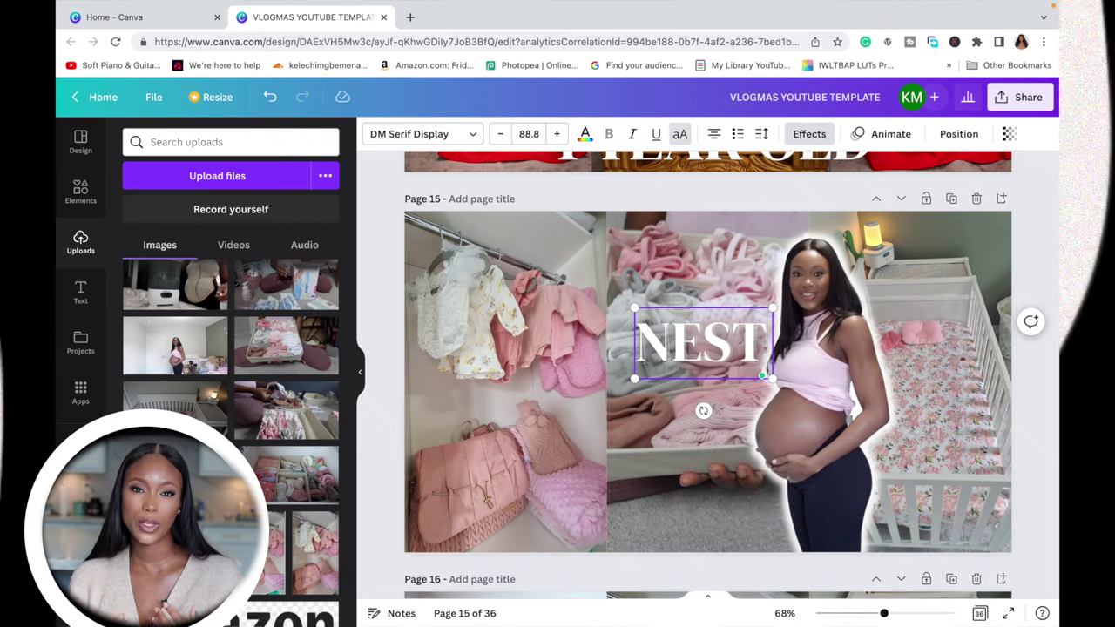
pyautogui.write('&')
pyautogui.press('BackSpace')
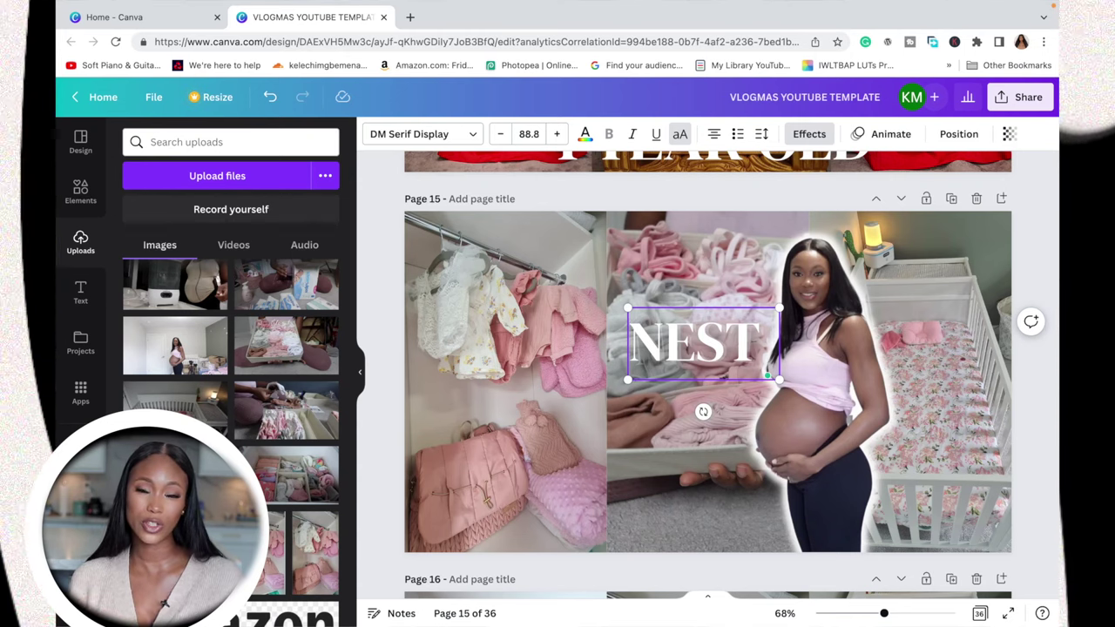
pyautogui.write('& PRE')
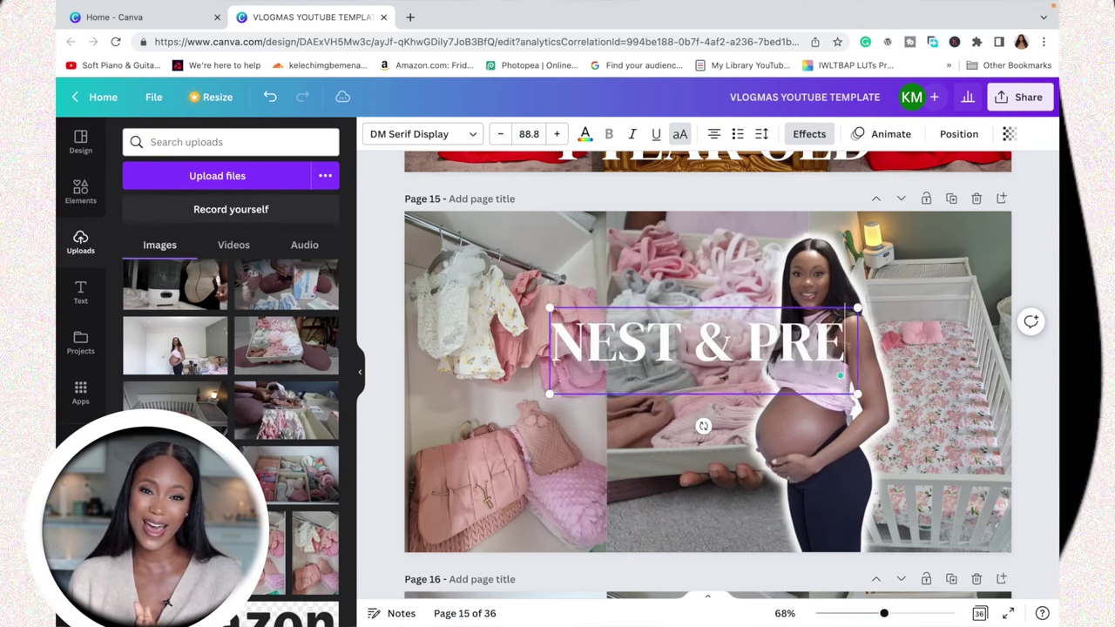
pyautogui.write('P WITH M')
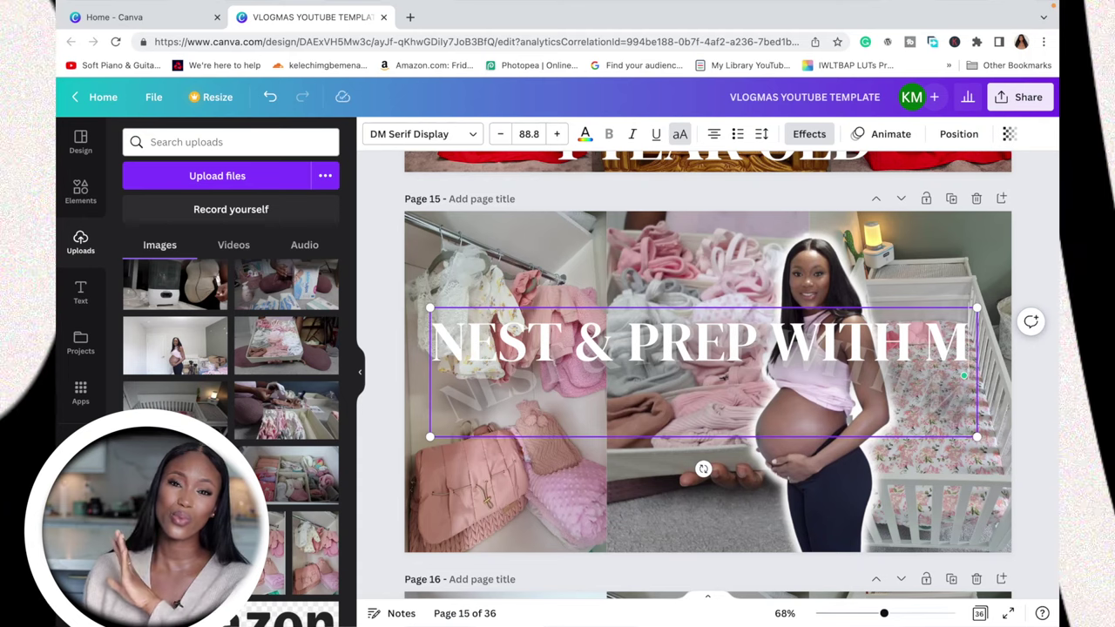
pyautogui.write('W')
pyautogui.press('BackSpace')
pyautogui.write('E')
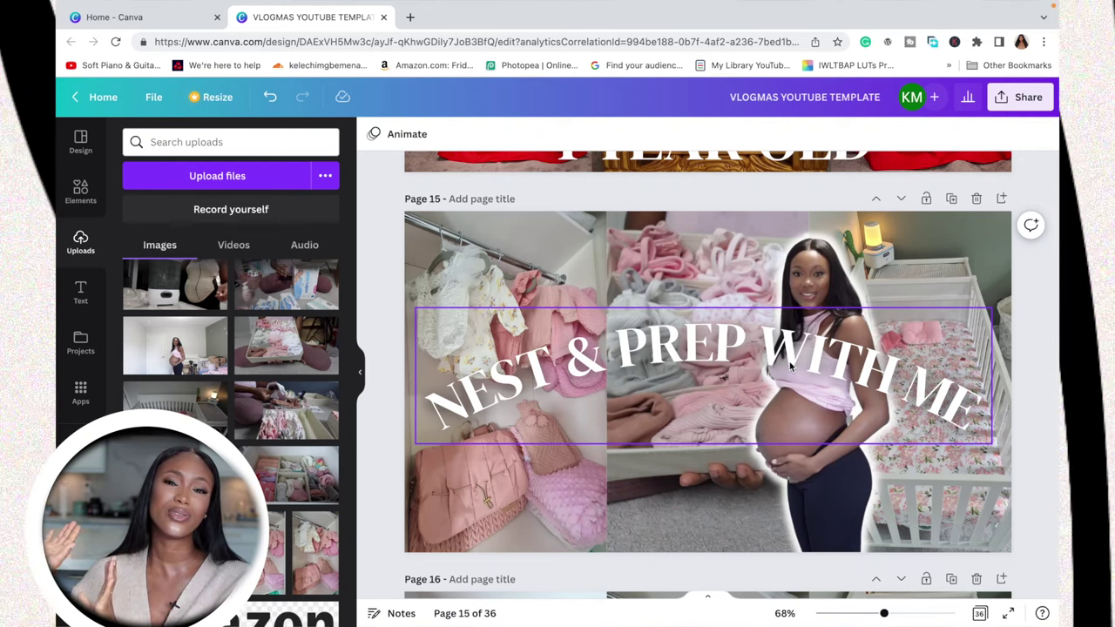
pyautogui.click(720, 352)
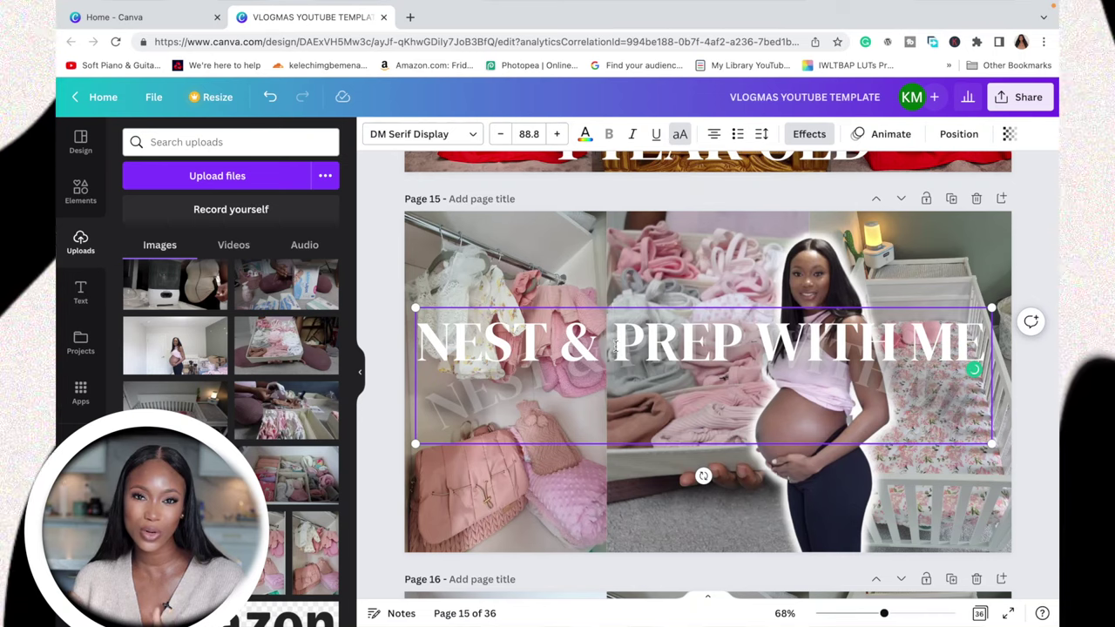
pyautogui.press('BackSpace')
pyautogui.press('BackSpace')
pyautogui.press('BackSpace')
pyautogui.press('BackSpace')
pyautogui.press('BackSpace')
pyautogui.press('BackSpace')
pyautogui.press('BackSpace')
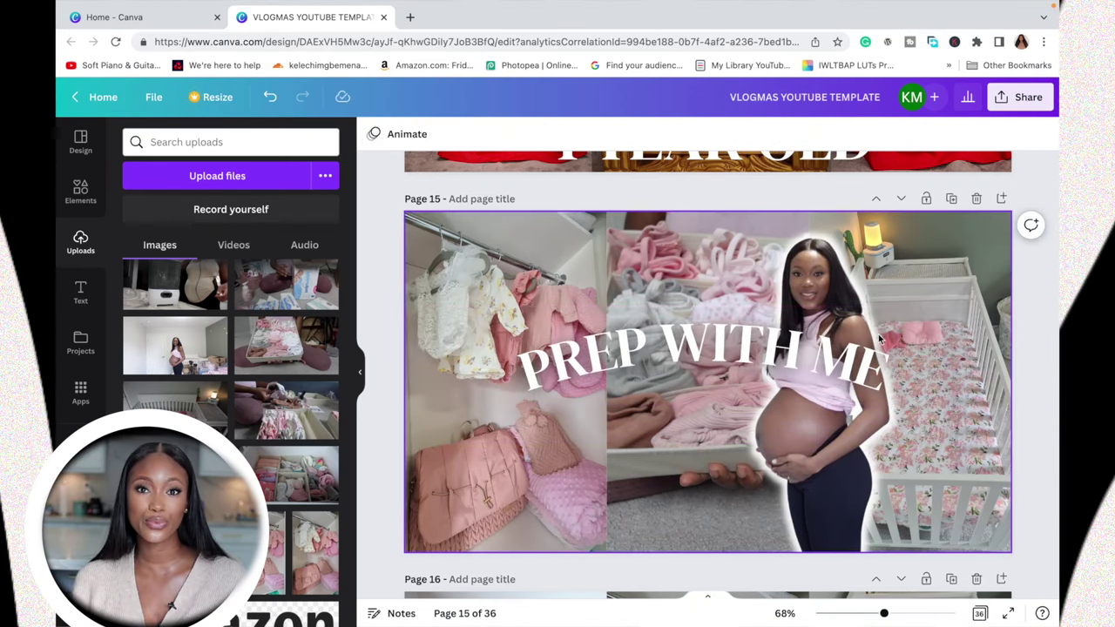
pyautogui.click(822, 361)
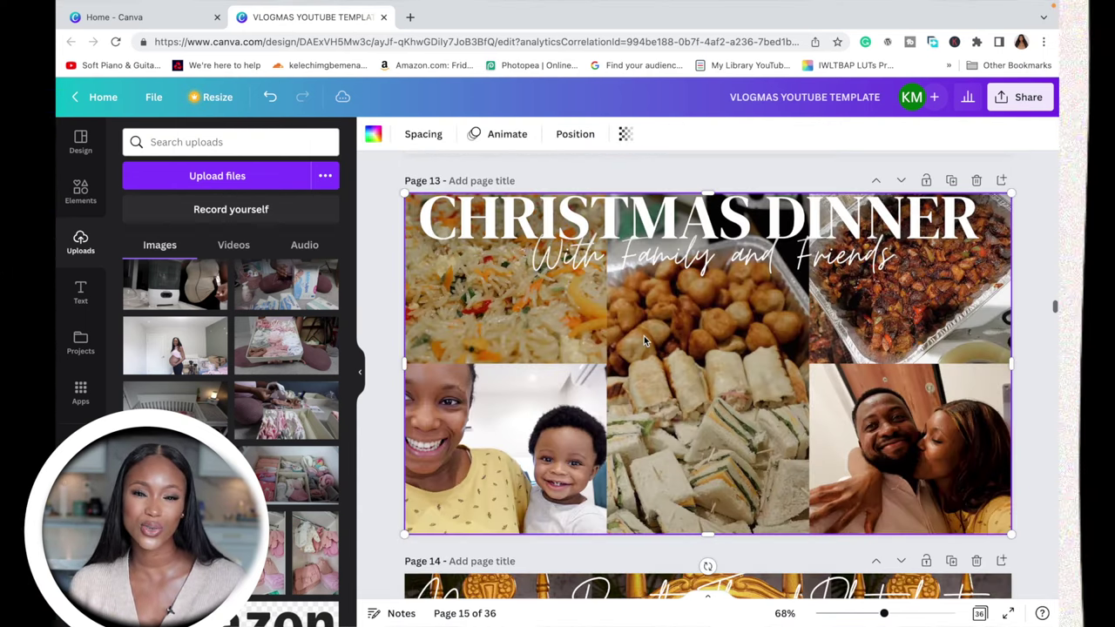
pyautogui.scroll(-5, 645, 341)
# Paste the script text box on page 15, retype it 'For Baby Girl', and narrow it.
pyautogui.click(647, 311)
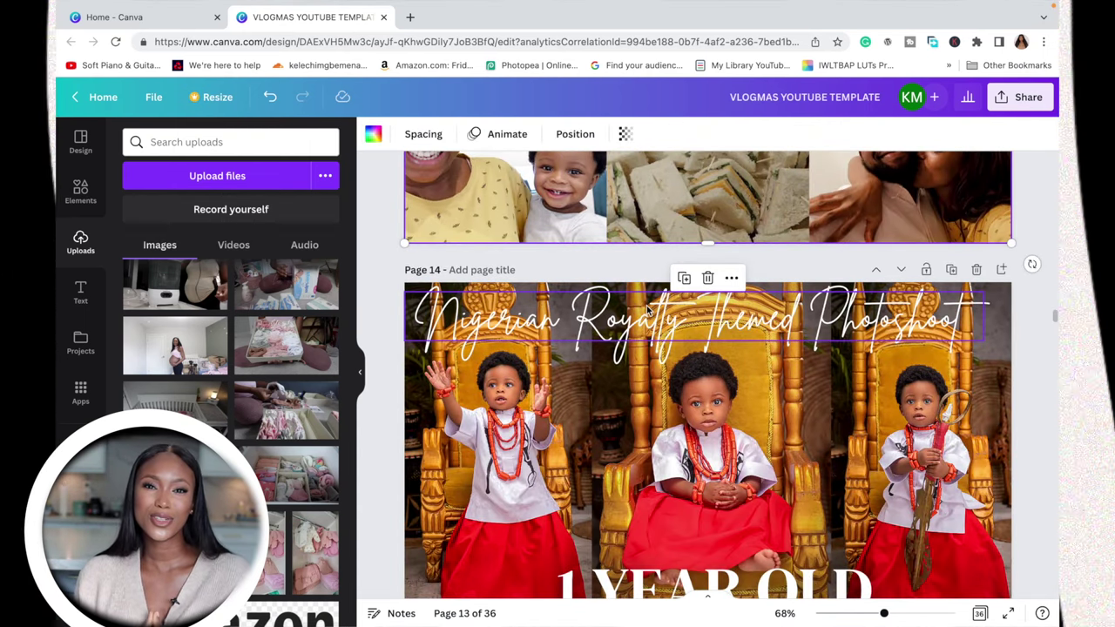
pyautogui.scroll(-7, 647, 311)
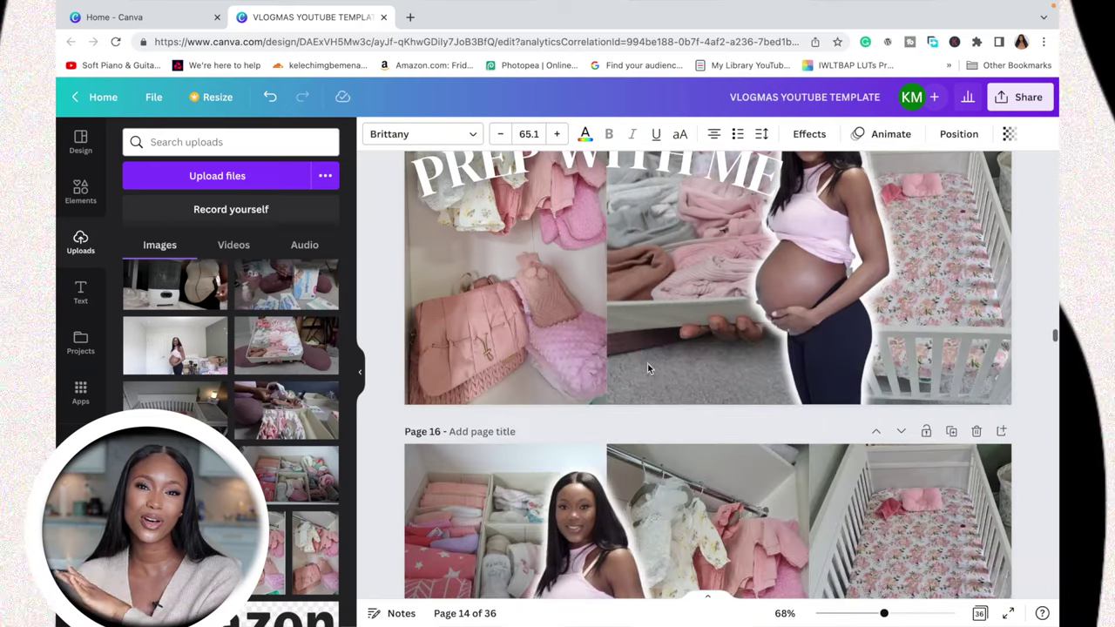
pyautogui.click(629, 297)
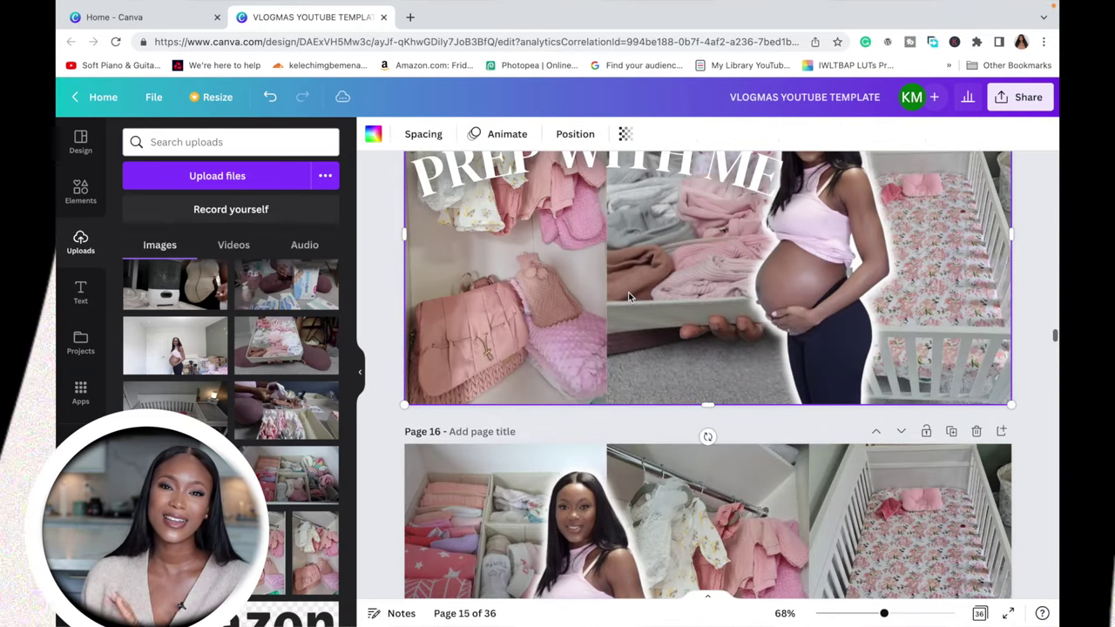
pyautogui.scroll(2, 629, 297)
pyautogui.write('Nigerian Royalty Themed Photoshoot')
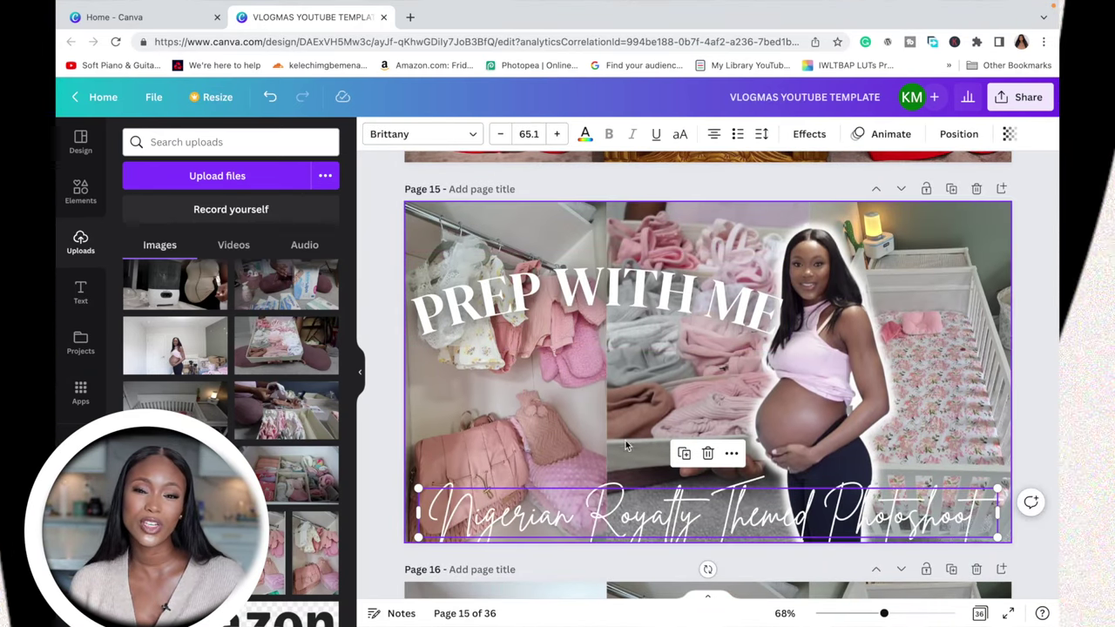
pyautogui.tripleClick(610, 512)
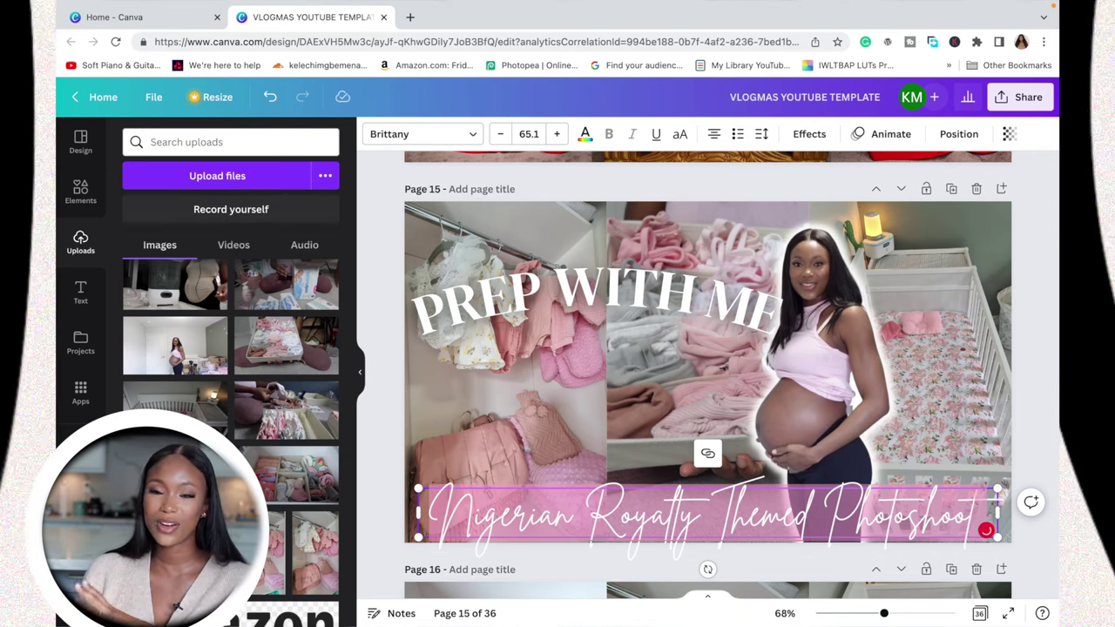
pyautogui.write('F')
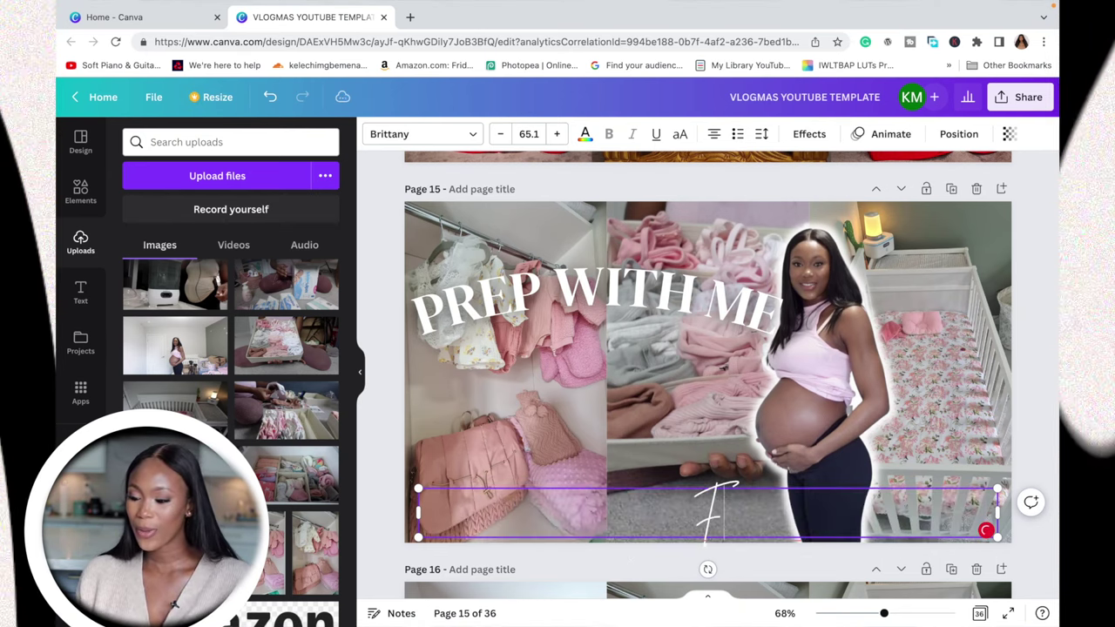
pyautogui.write('or Baby')
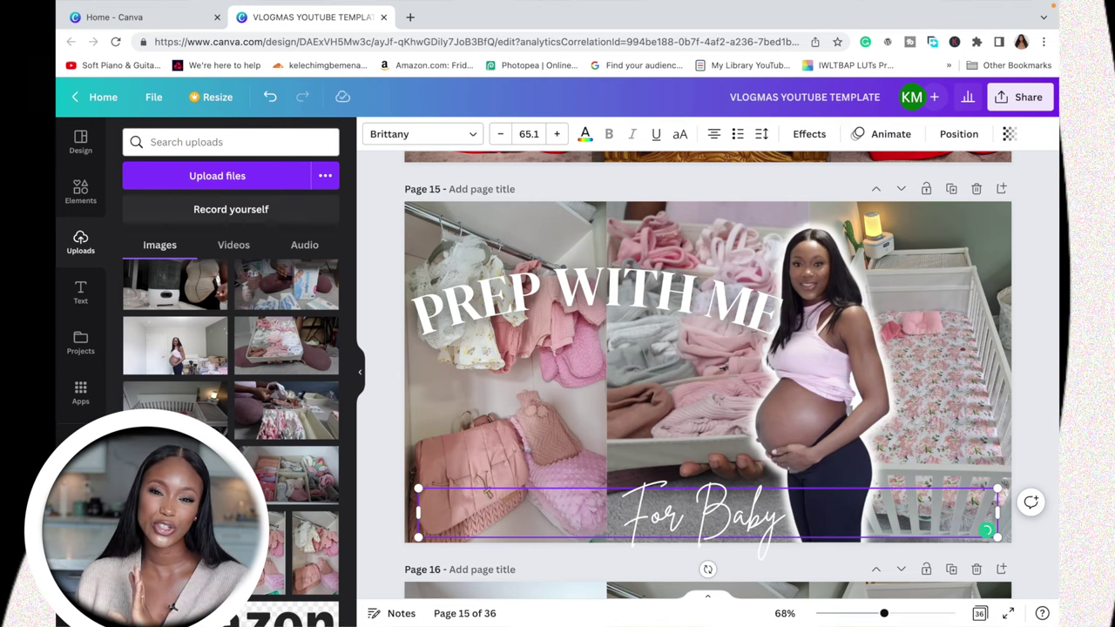
pyautogui.write(' Girl')
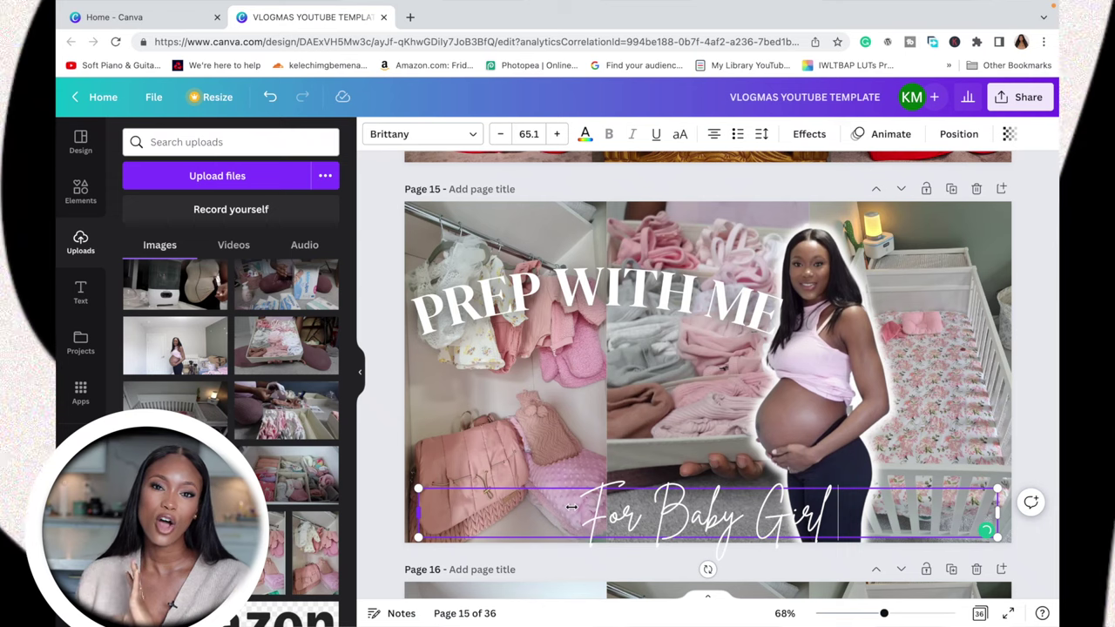
pyautogui.moveTo(571, 507); pyautogui.dragTo(571, 507)
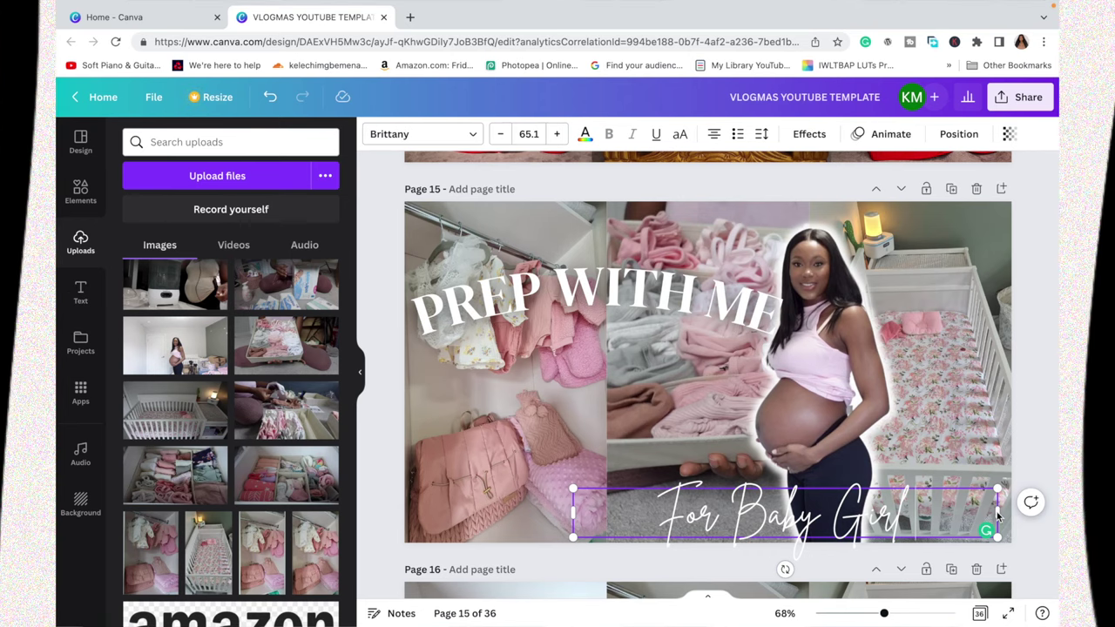
# Narrow the 'For Baby Girl' text box and move it up directly beneath 'PREP WITH ME'.
pyautogui.moveTo(572, 512); pyautogui.dragTo(655, 512)
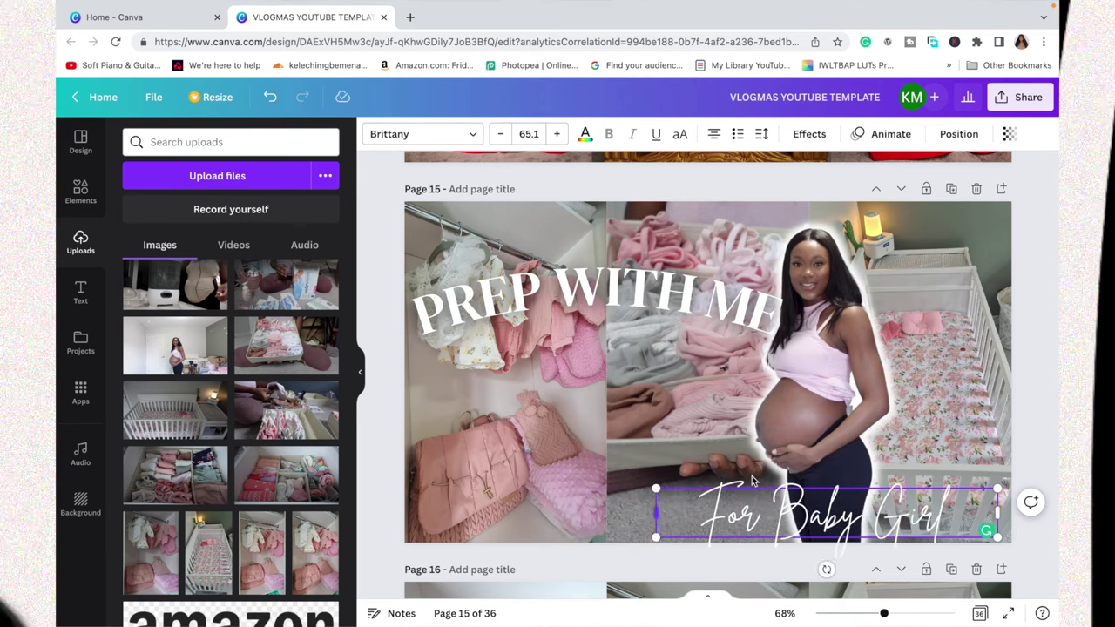
pyautogui.click(734, 515)
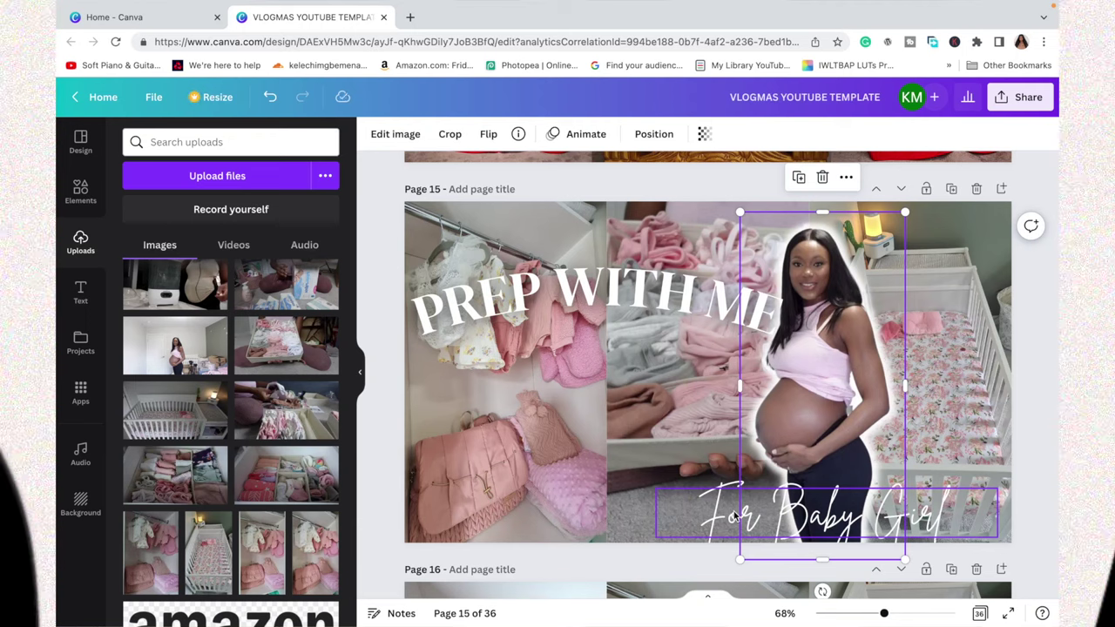
pyautogui.click(734, 515)
pyautogui.moveTo(559, 363); pyautogui.dragTo(519, 354)
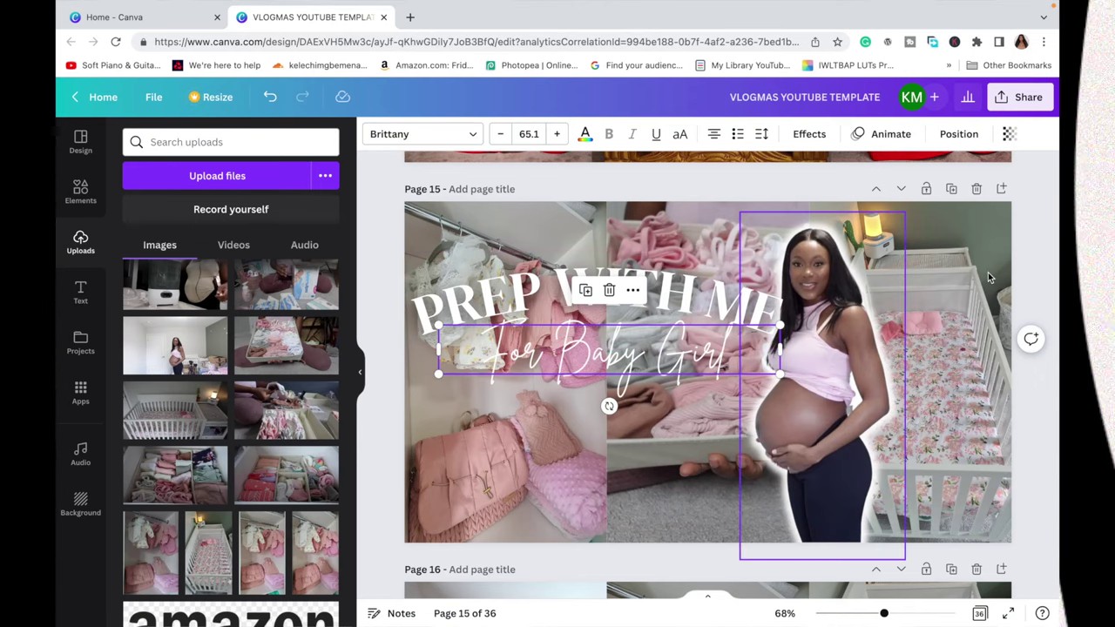
pyautogui.scroll(2, 1054, 288)
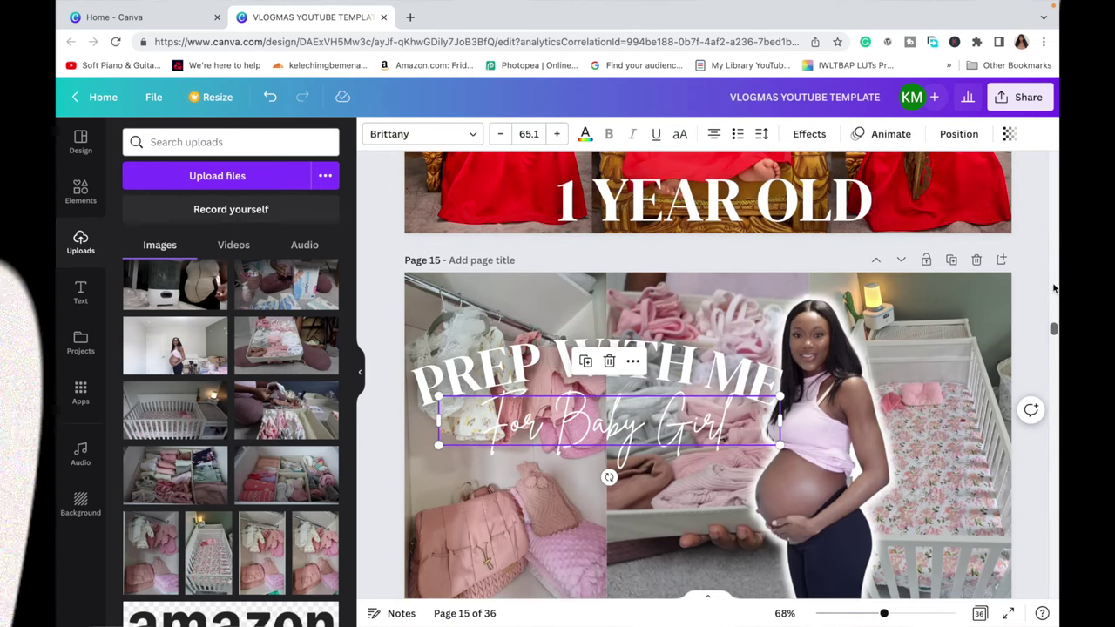
pyautogui.scroll(-2, 1045, 300)
pyautogui.click(584, 133)
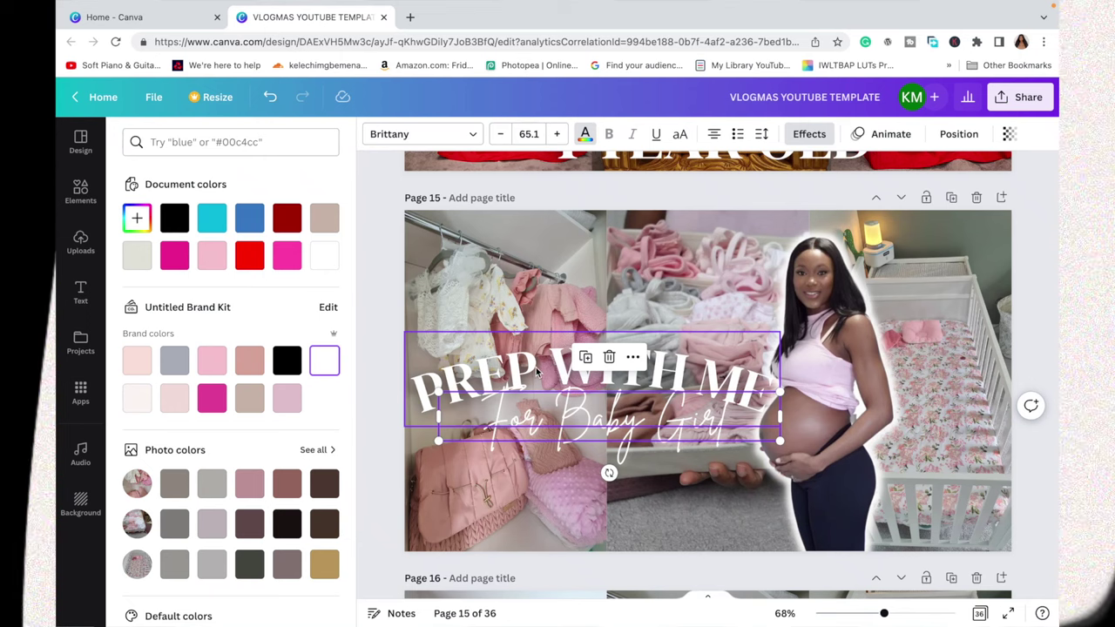
# Give the 'For Baby Girl' script a Neon text effect.
pyautogui.click(809, 134)
pyautogui.scroll(-3, 261, 392)
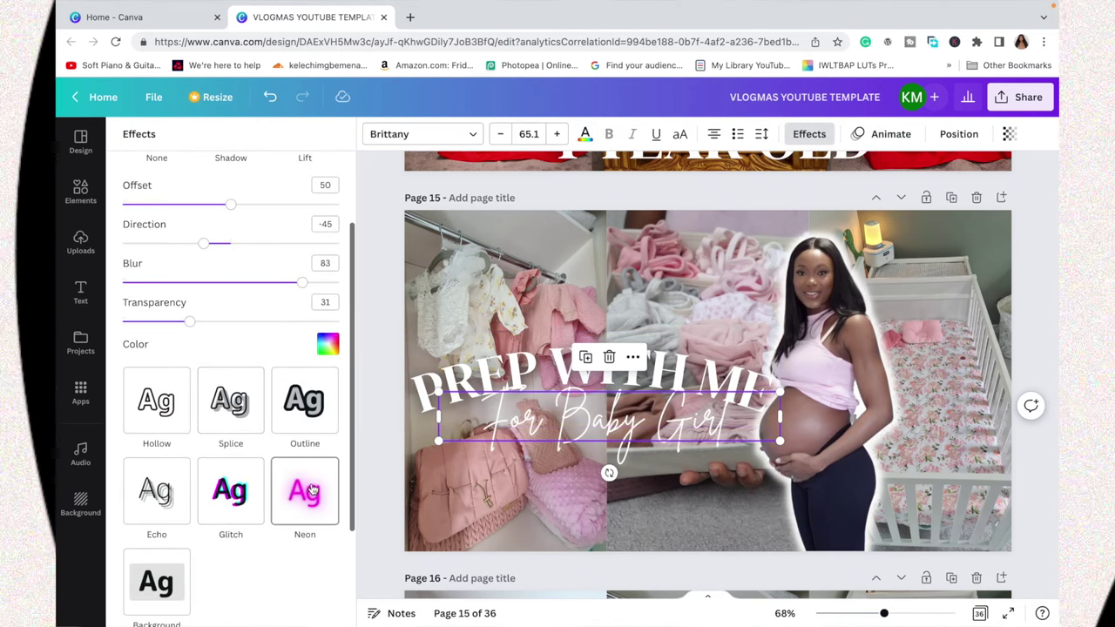
pyautogui.click(311, 488)
# Apply the Lift effect to 'PREP WITH ME' with intensity 100.
pyautogui.click(429, 384)
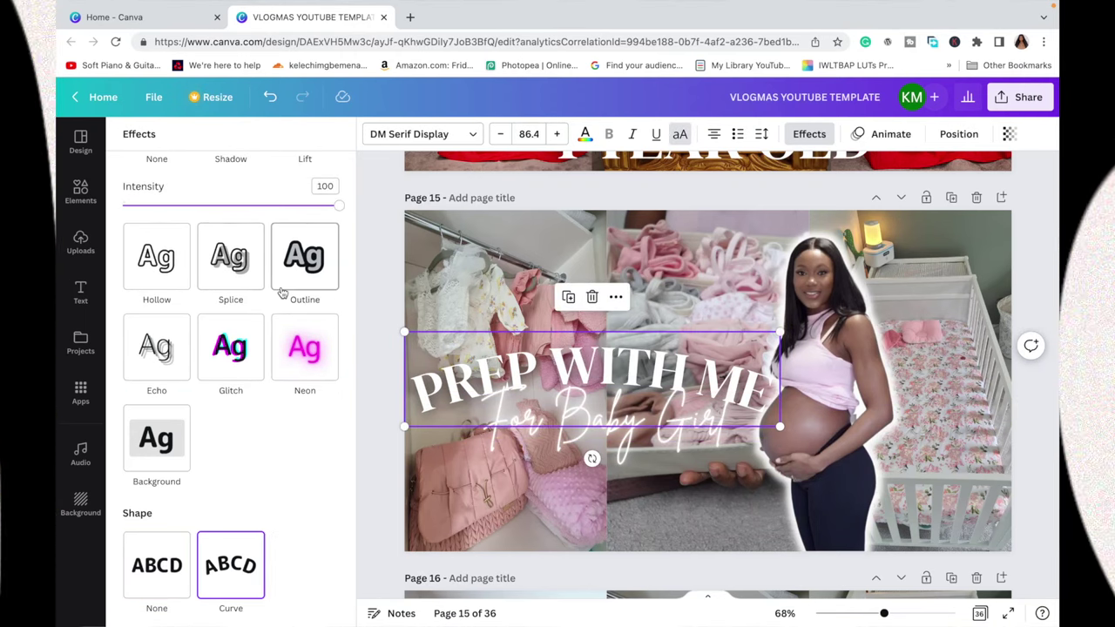
pyautogui.scroll(3, 317, 239)
pyautogui.click(309, 219)
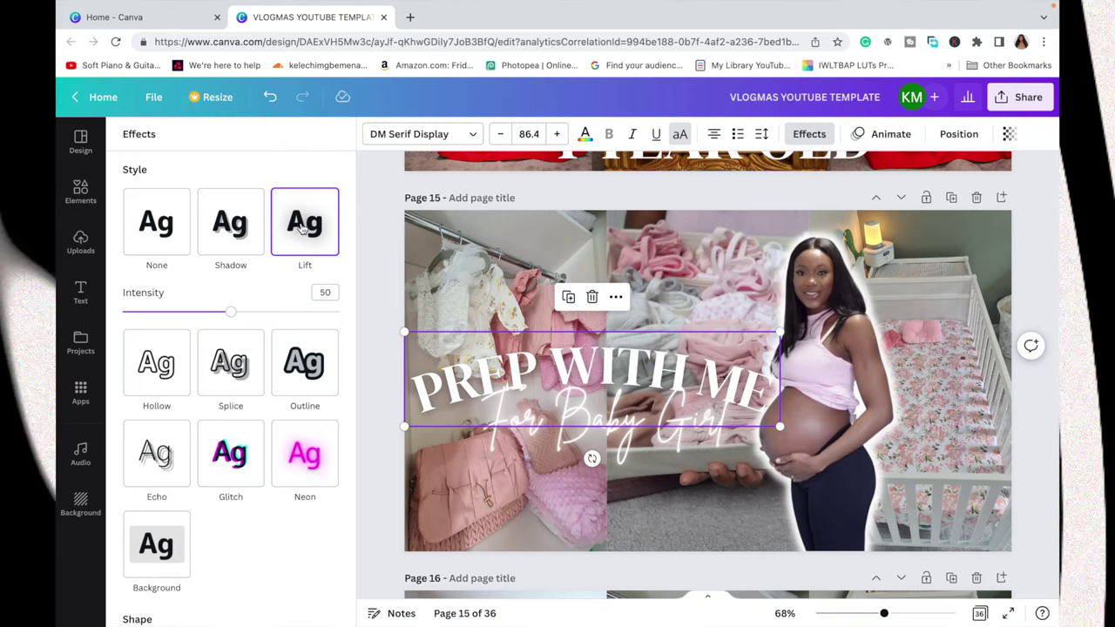
pyautogui.moveTo(241, 314); pyautogui.dragTo(418, 289)
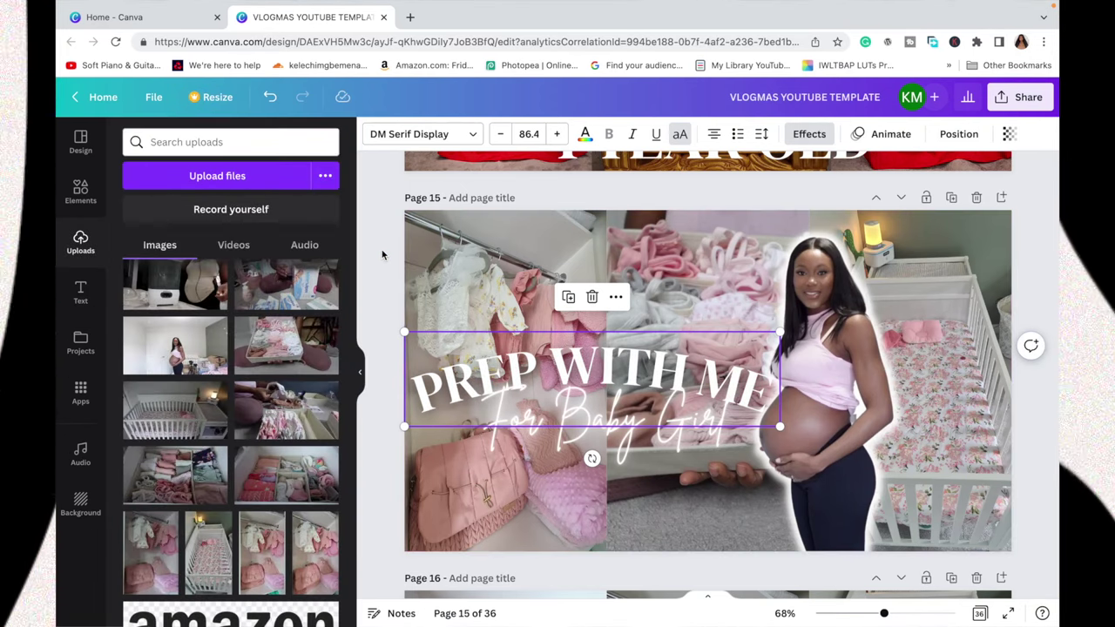
pyautogui.click(382, 254)
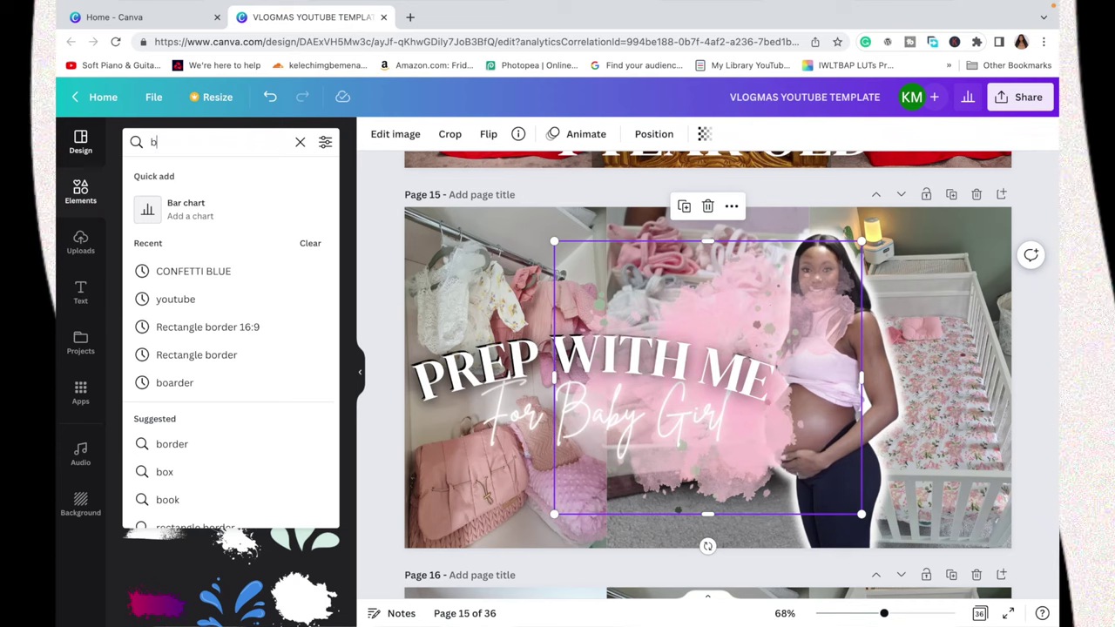
# Search Elements for 'brush' graphics and add a white brush stroke to the page.
pyautogui.write('rush')
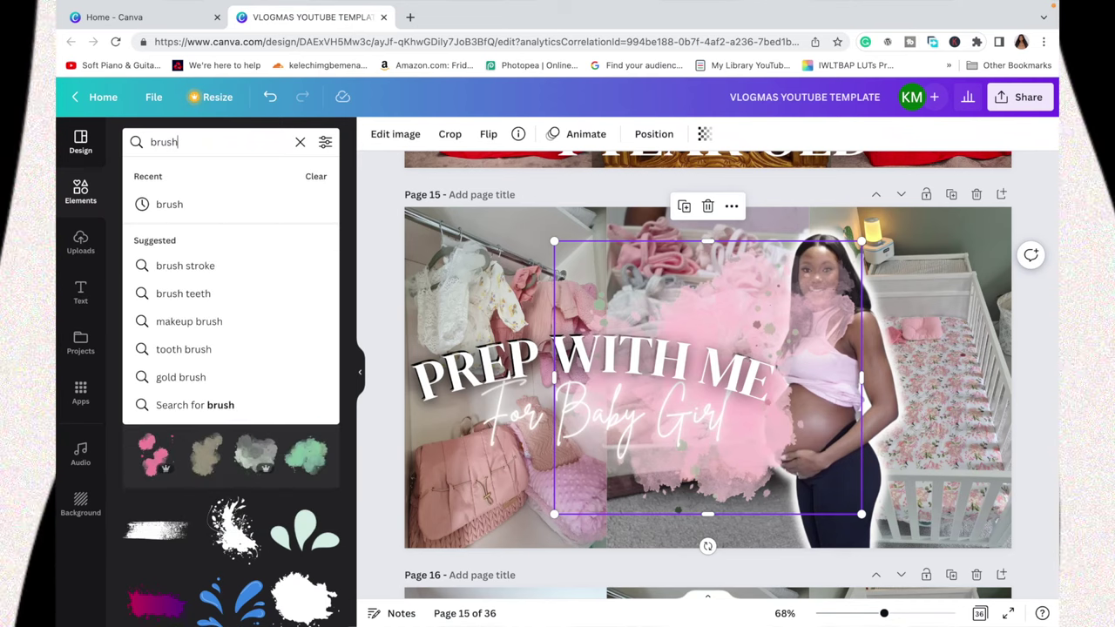
pyautogui.press('Return')
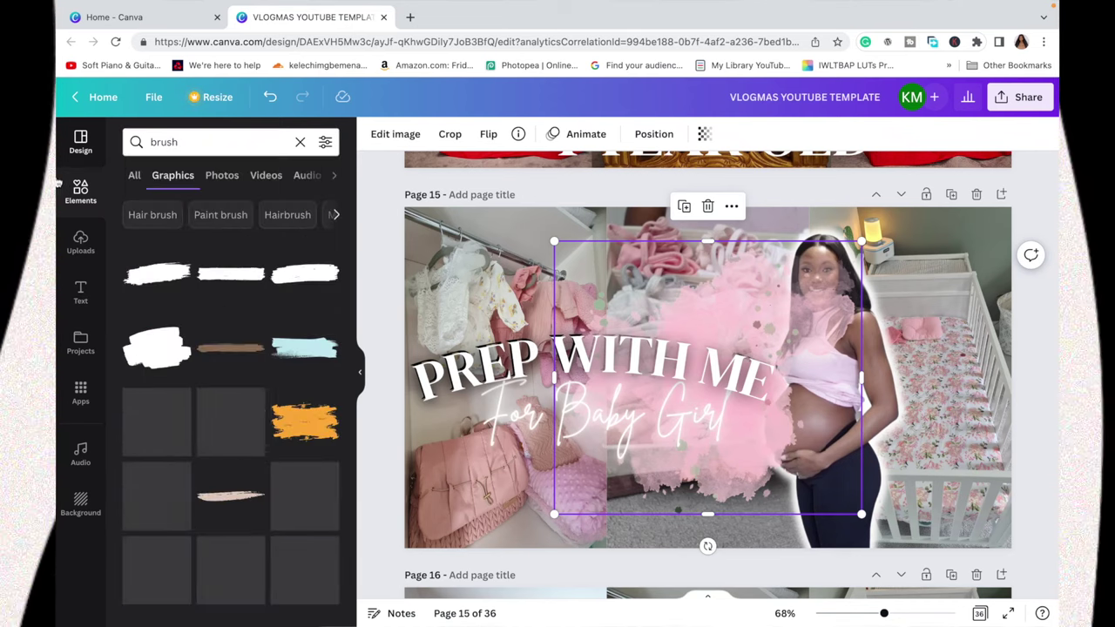
pyautogui.scroll(-5, 241, 392)
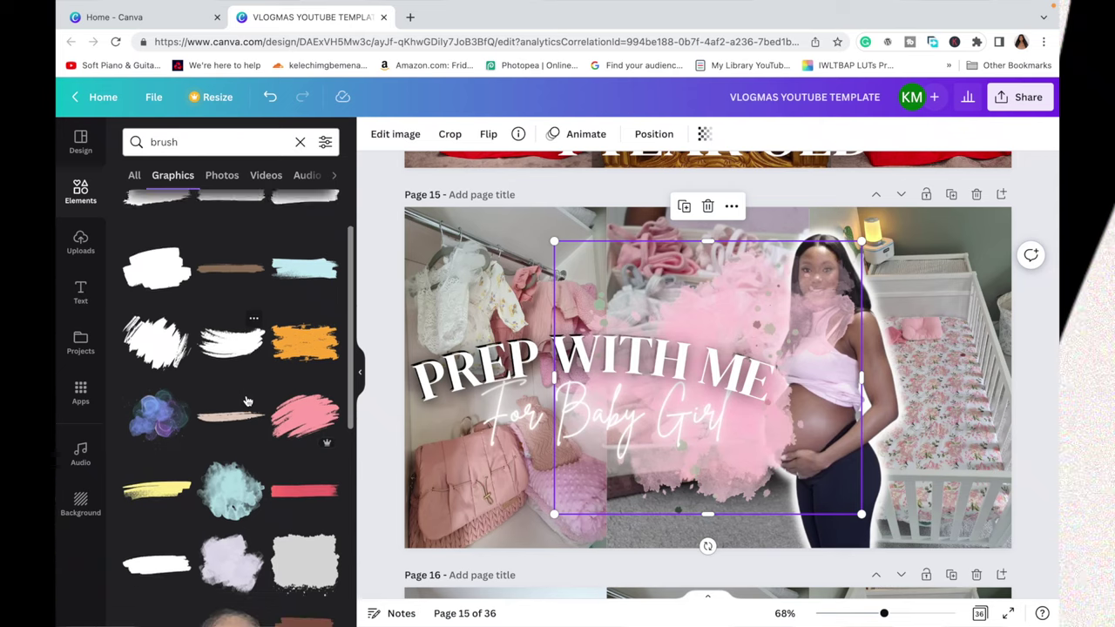
pyautogui.scroll(5, 247, 401)
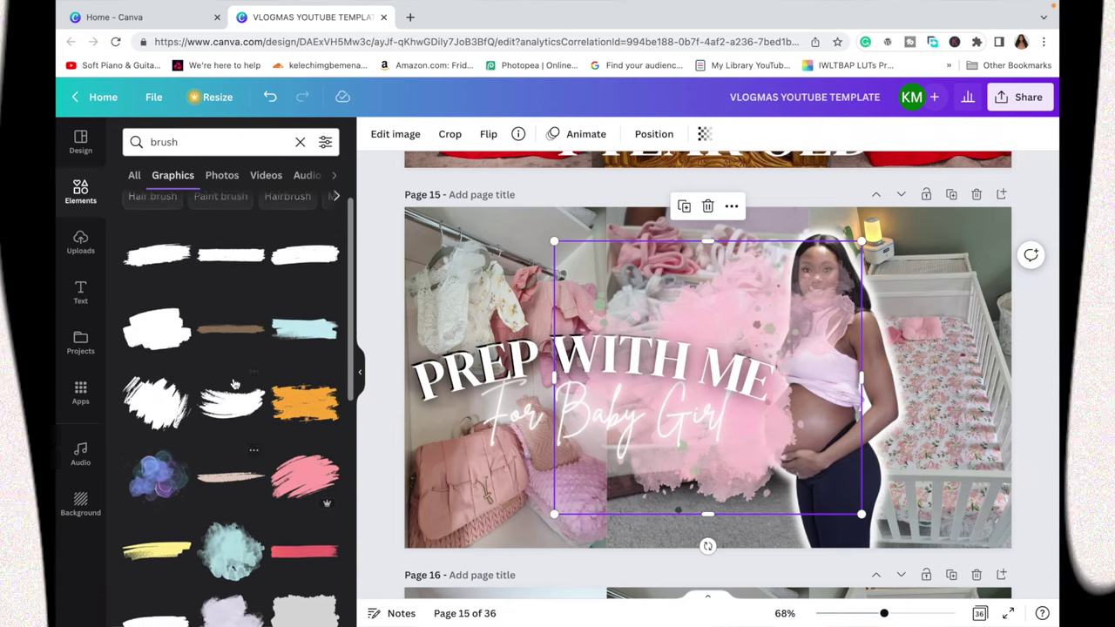
pyautogui.click(164, 266)
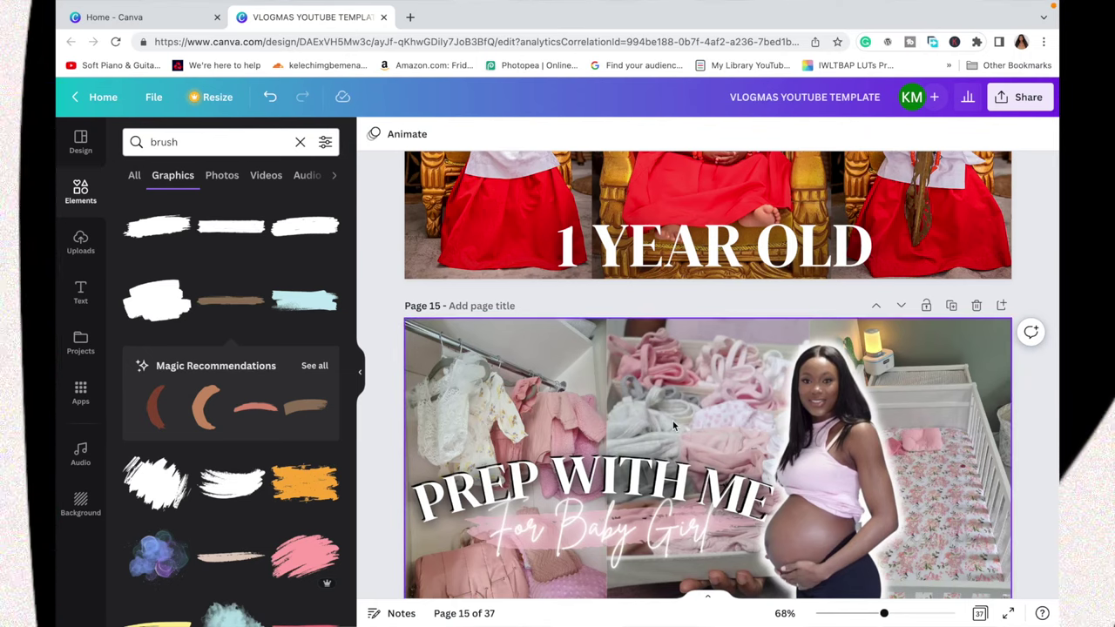
pyautogui.scroll(-3, 673, 424)
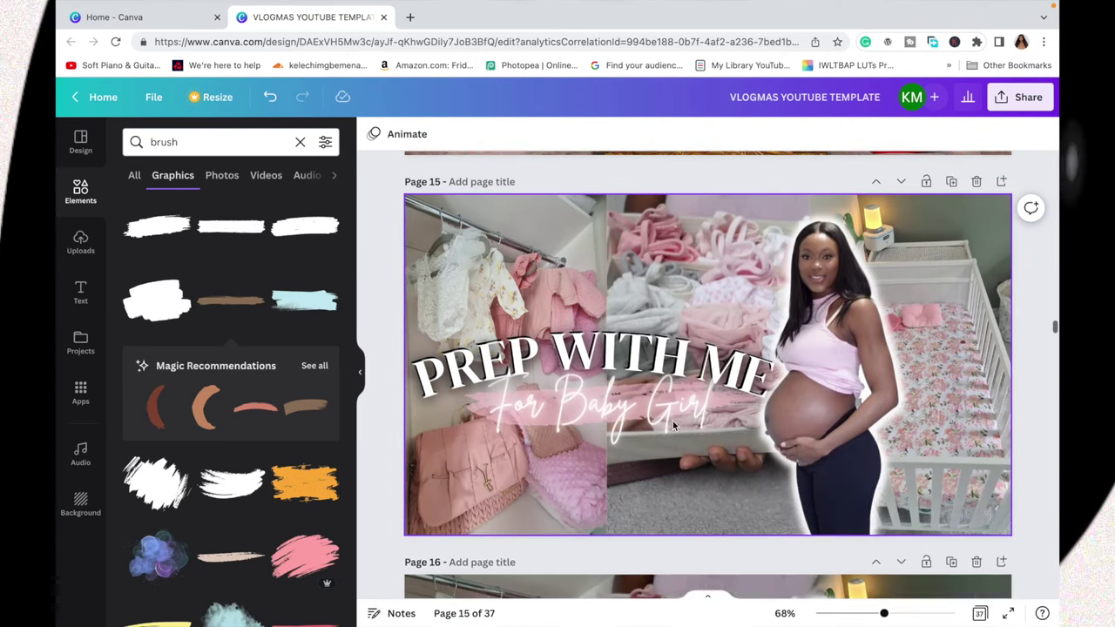
pyautogui.scroll(-5, 672, 424)
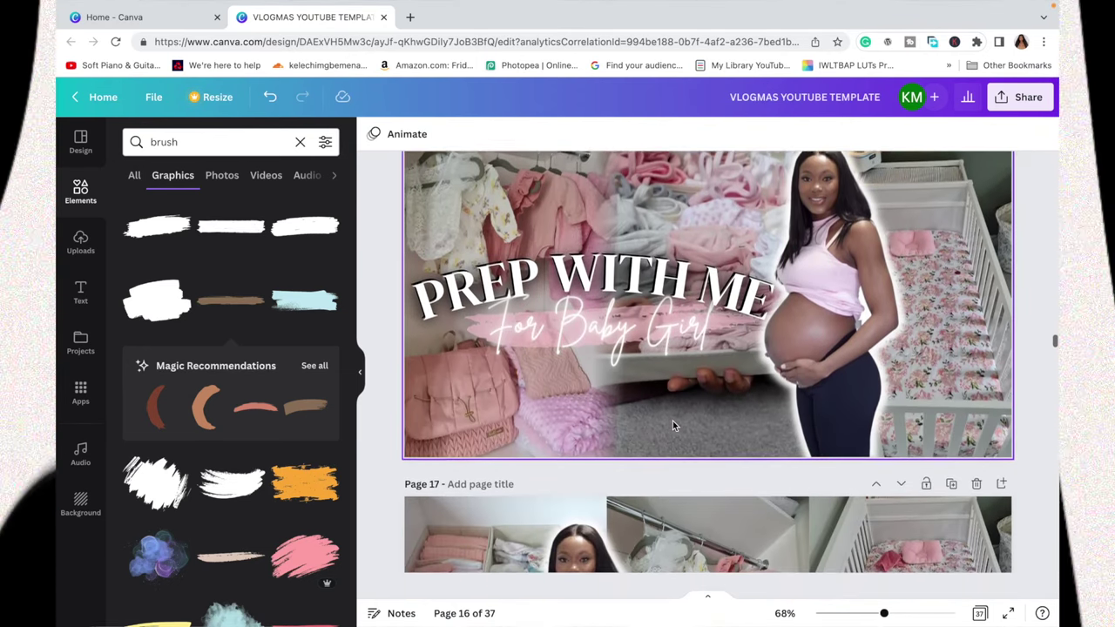
pyautogui.scroll(-5, 673, 425)
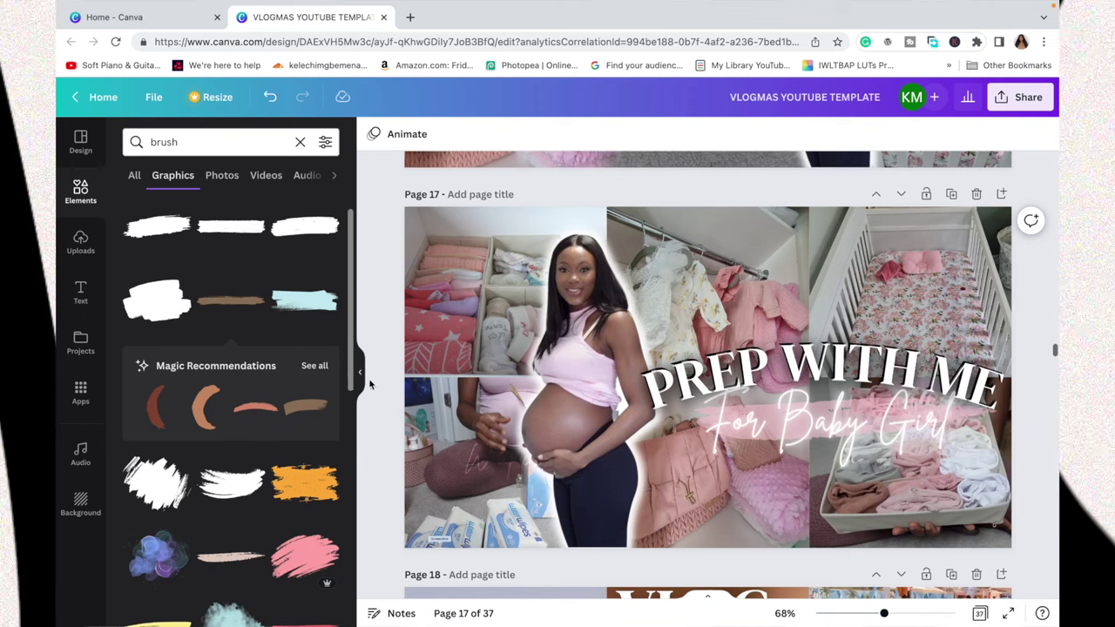